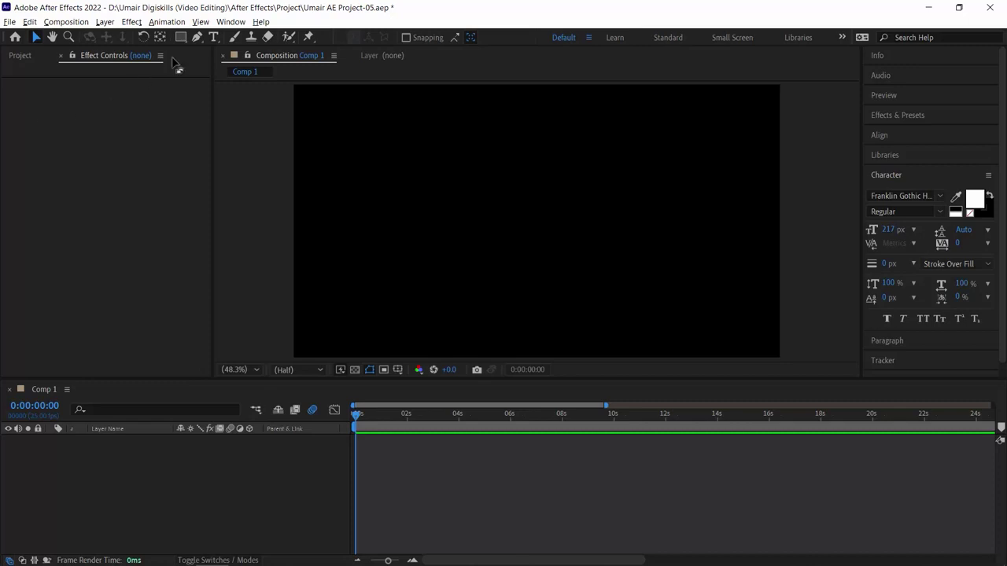
- Create a text layer reading "0" in Comp 1, slightly off the middle of the frame
click(213, 37)
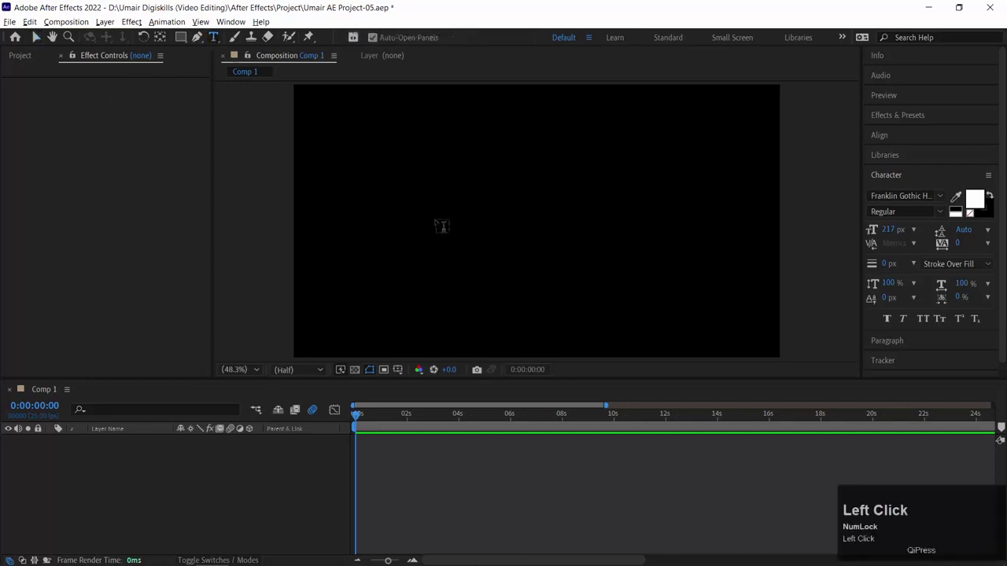
click(438, 228)
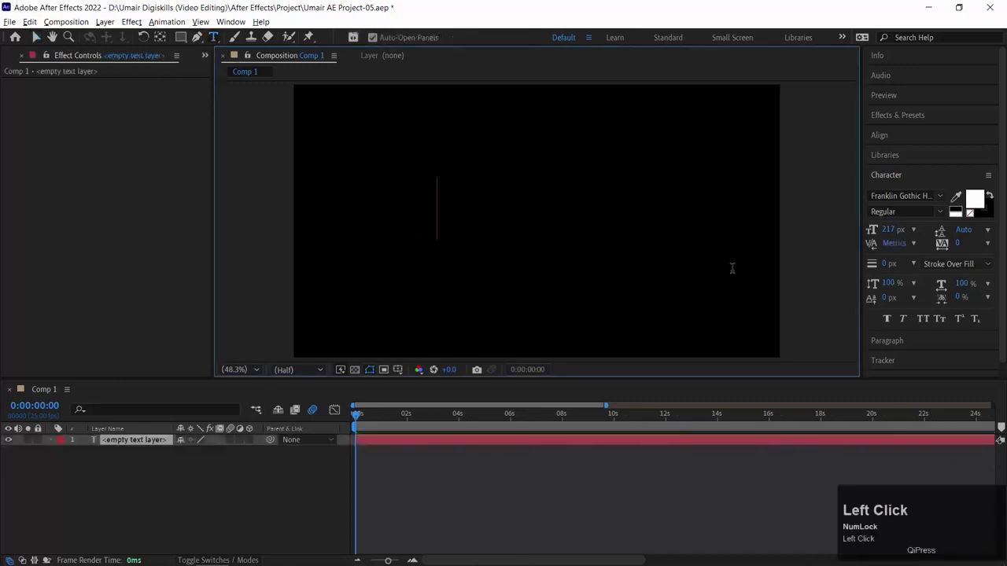
text(0)
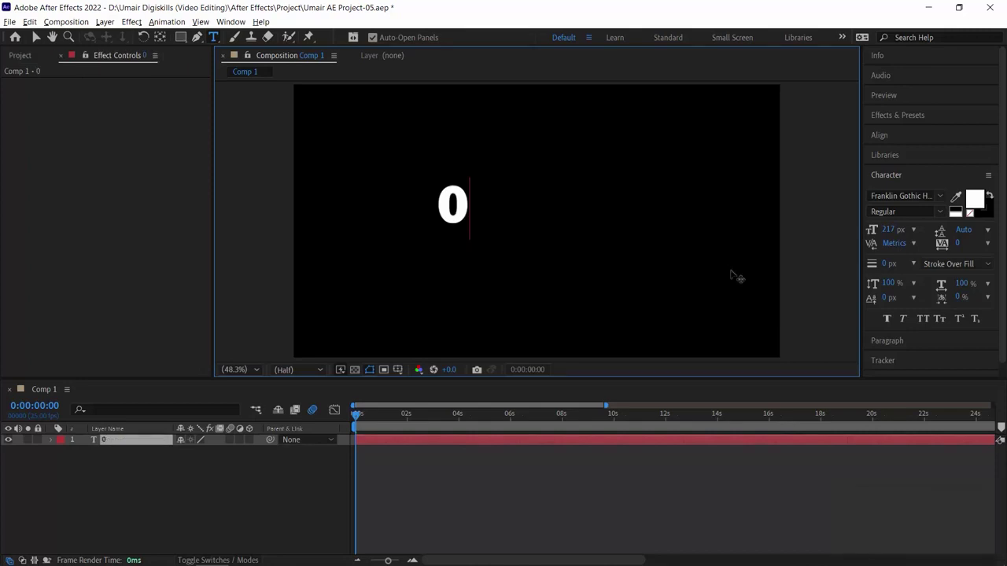
click(35, 37)
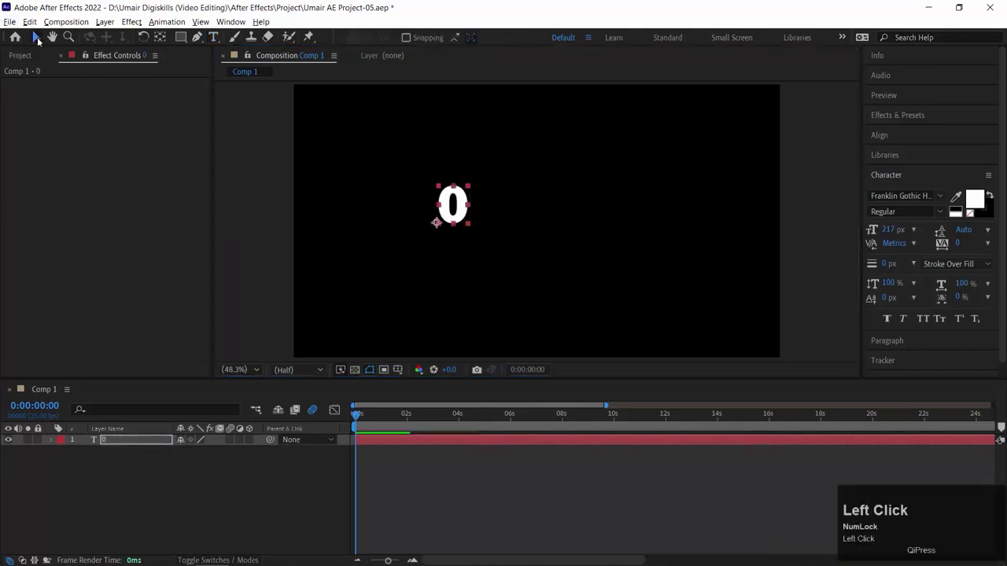
- Move the 0 text close to the frame's middle and centre it horizontally relative to the composition
drag(458, 212, 520, 227)
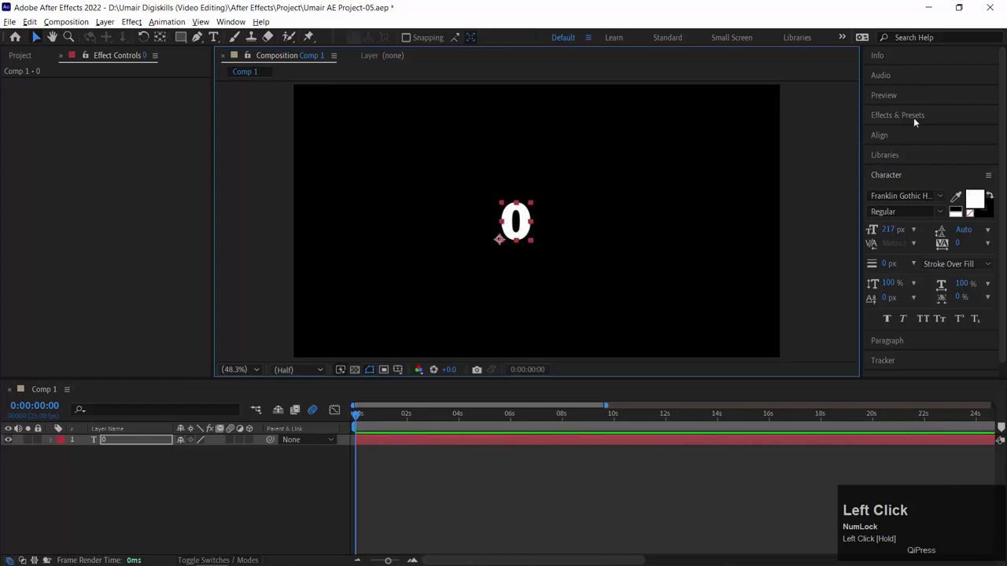
click(901, 136)
click(897, 169)
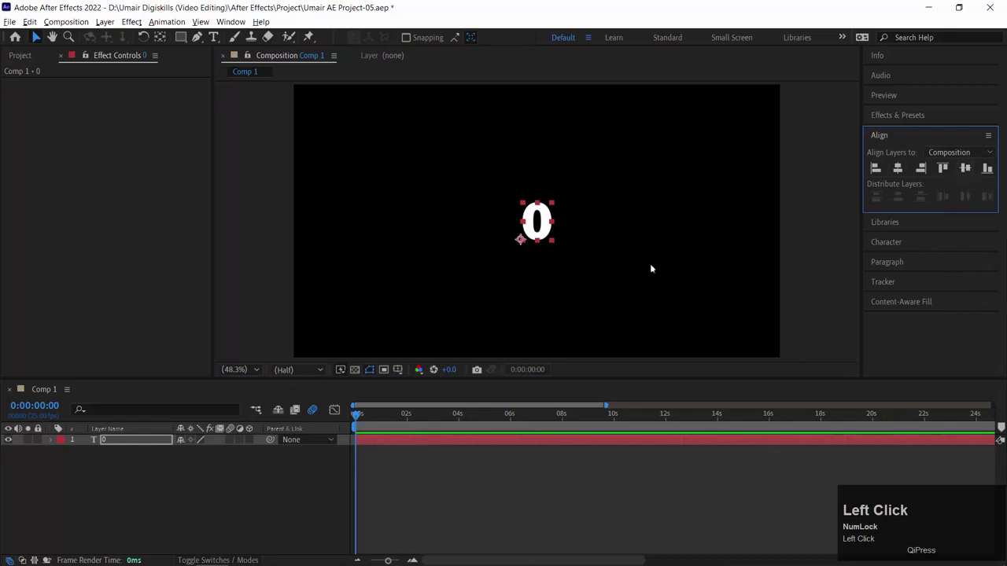
- Search the effects for "slider" and apply the Slider Control effect to the 0 text layer
click(89, 465)
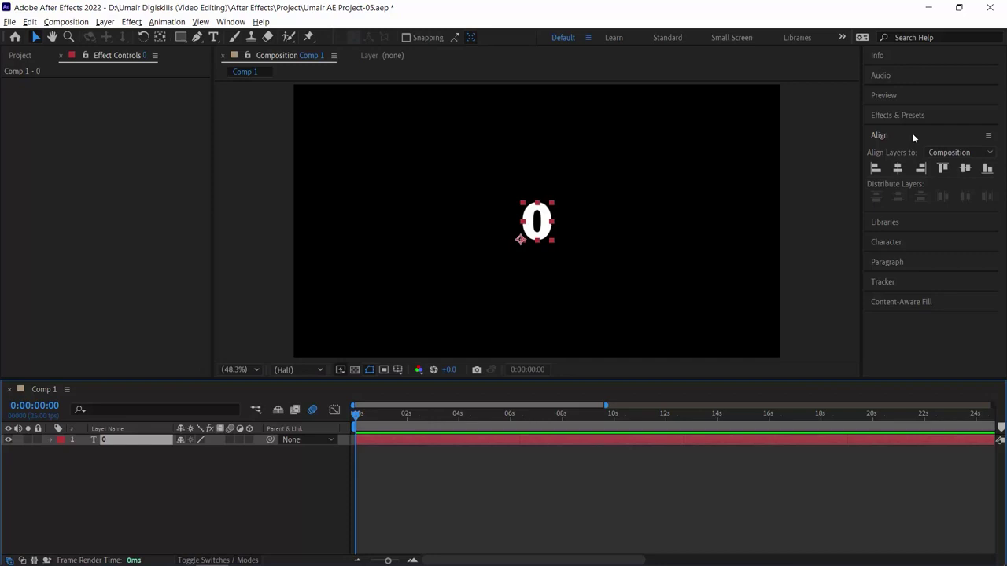
click(909, 134)
click(911, 116)
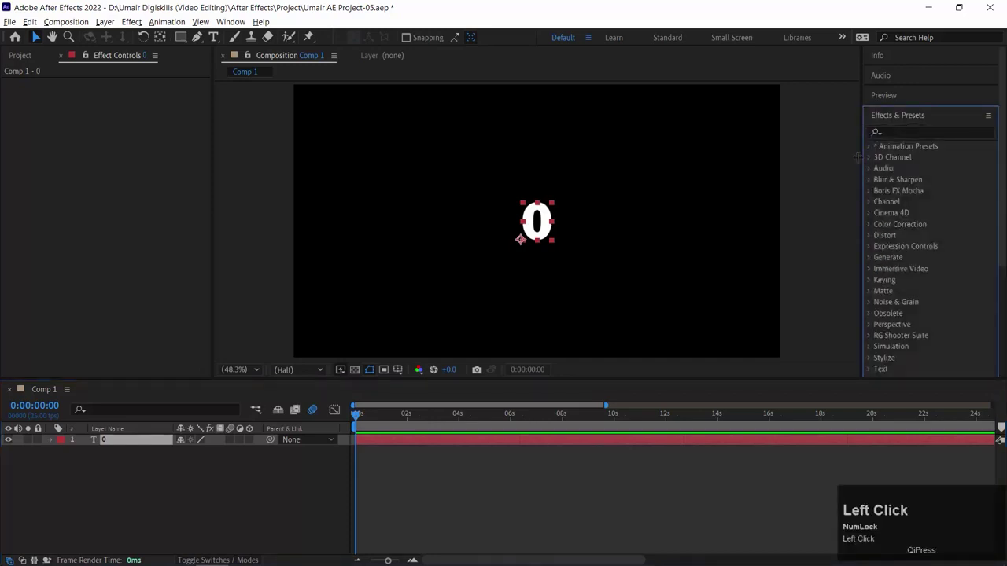
click(900, 133)
text(slid)
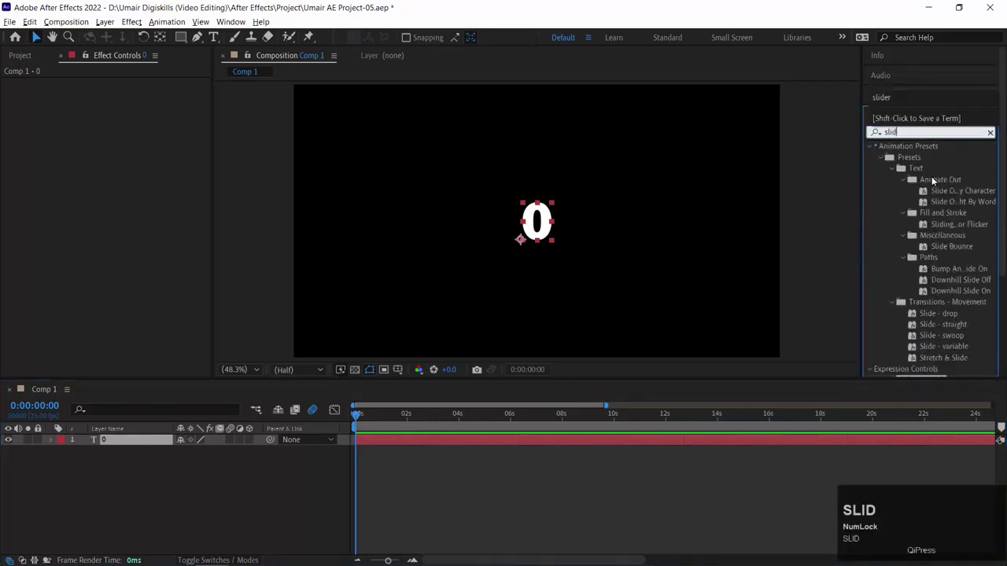
text(er)
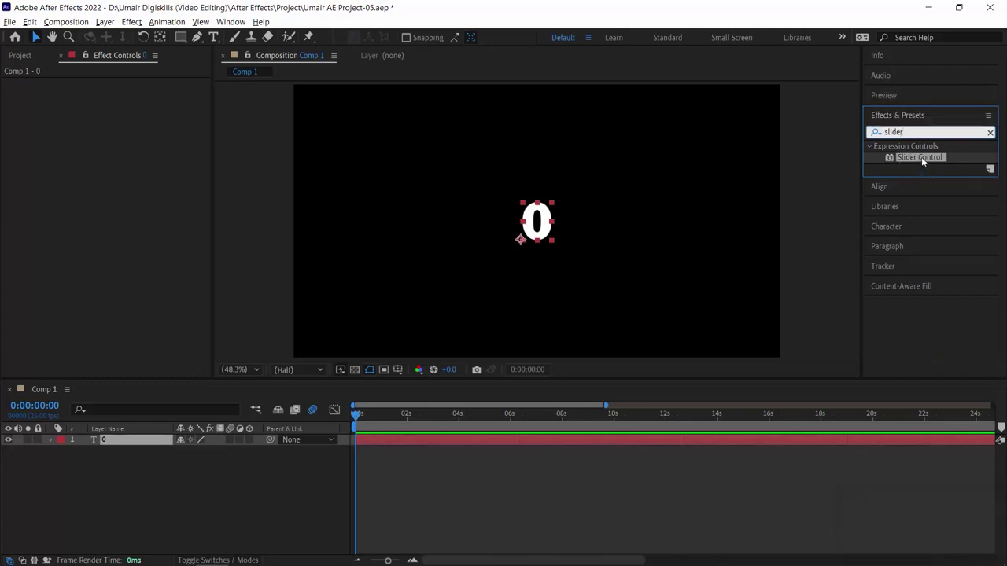
double_click(921, 156)
- Reveal the text layer's Source Text property and add an expression to it
click(50, 440)
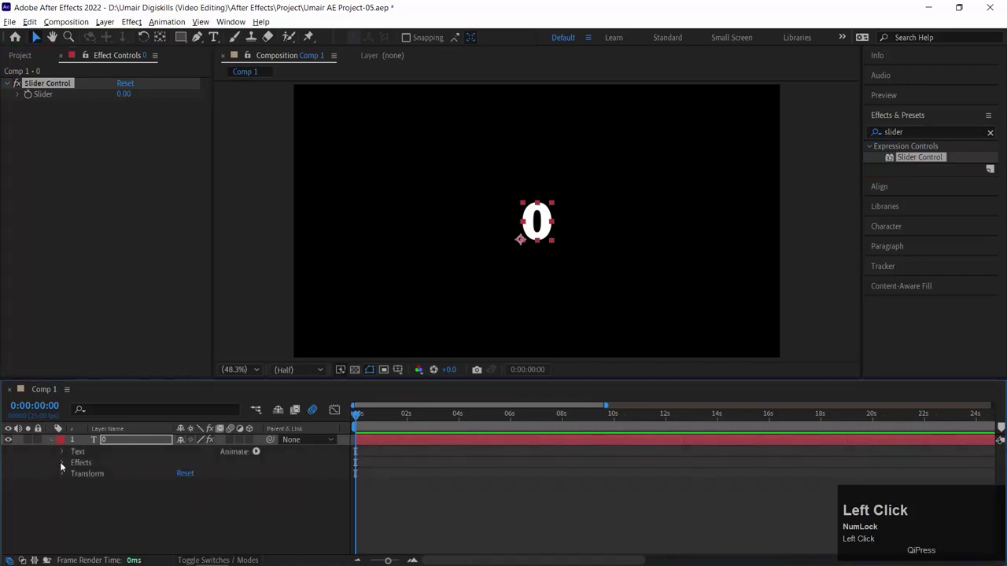
click(60, 461)
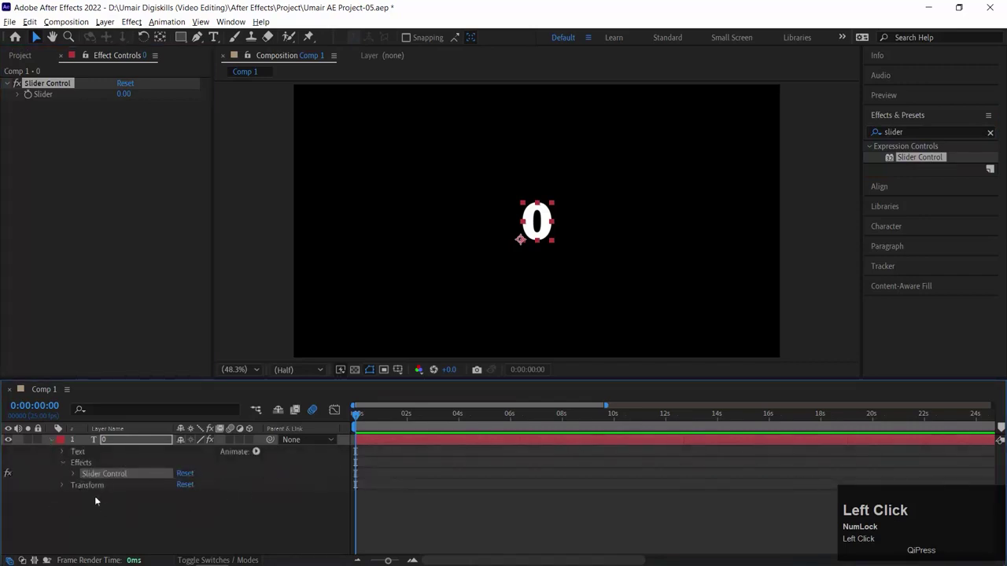
click(77, 464)
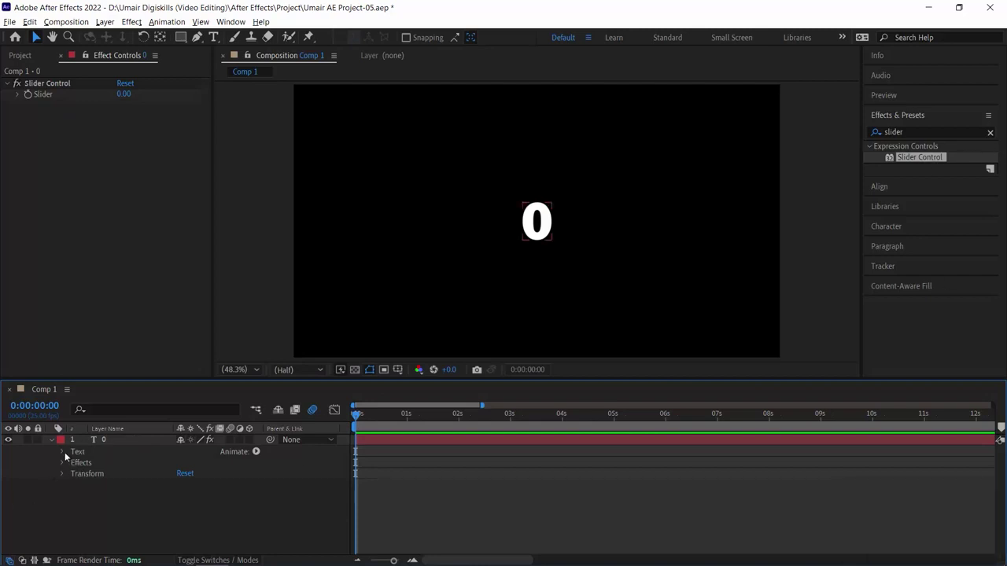
key(ctrl+z)
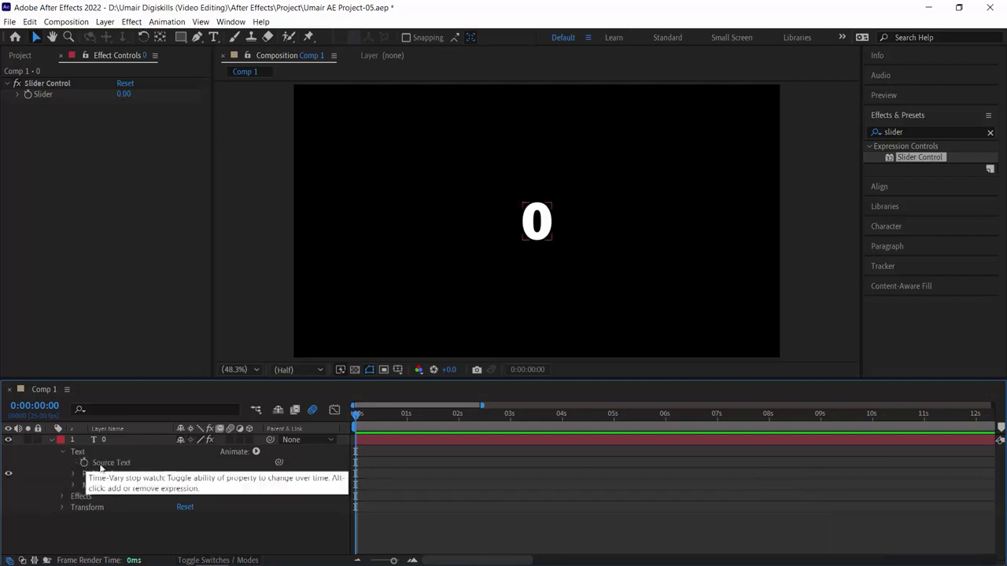
key(alt)
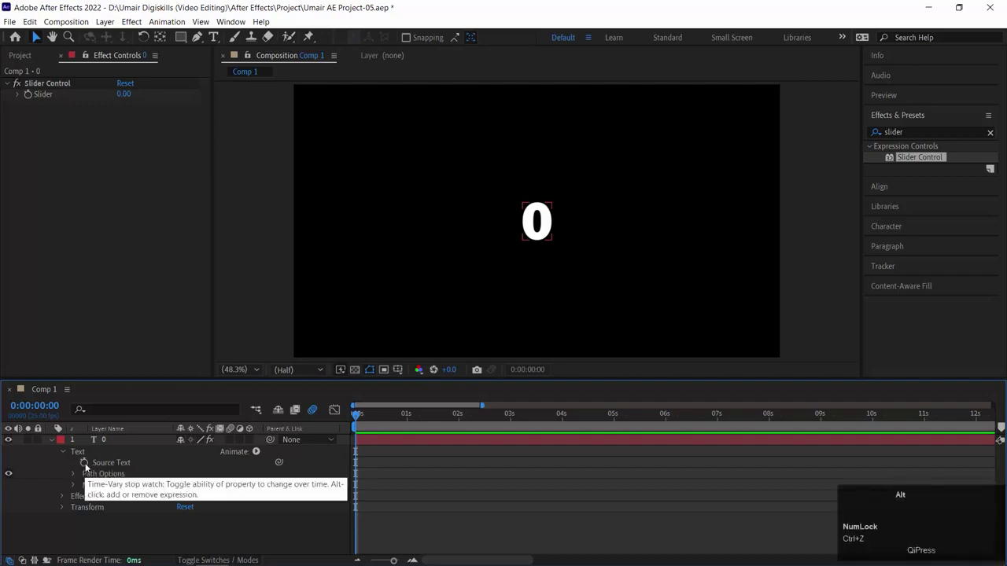
alt+click(84, 465)
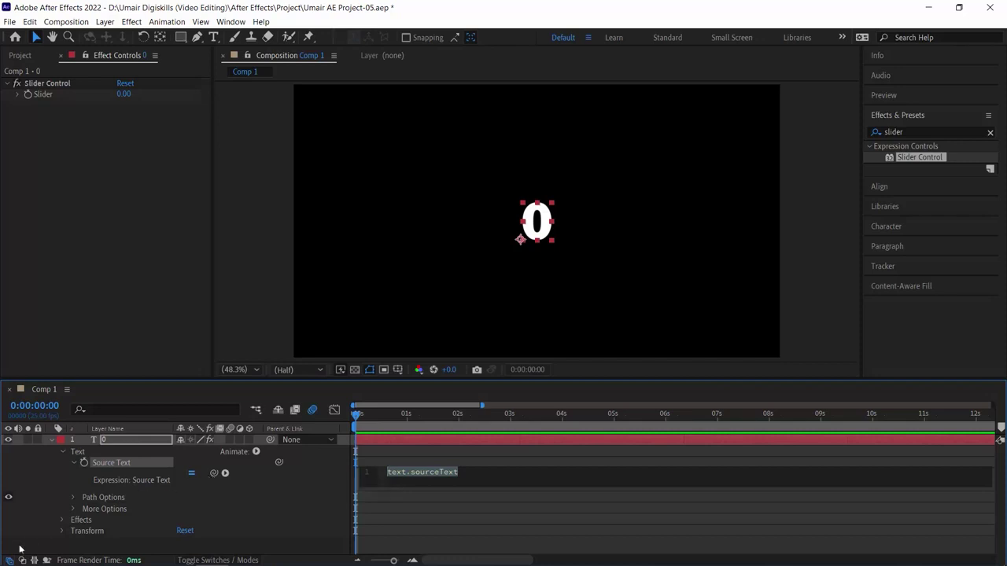
- Link the Source Text expression to the Slider property of Slider Control, giving effect("Slider Control")("Slider")
click(96, 520)
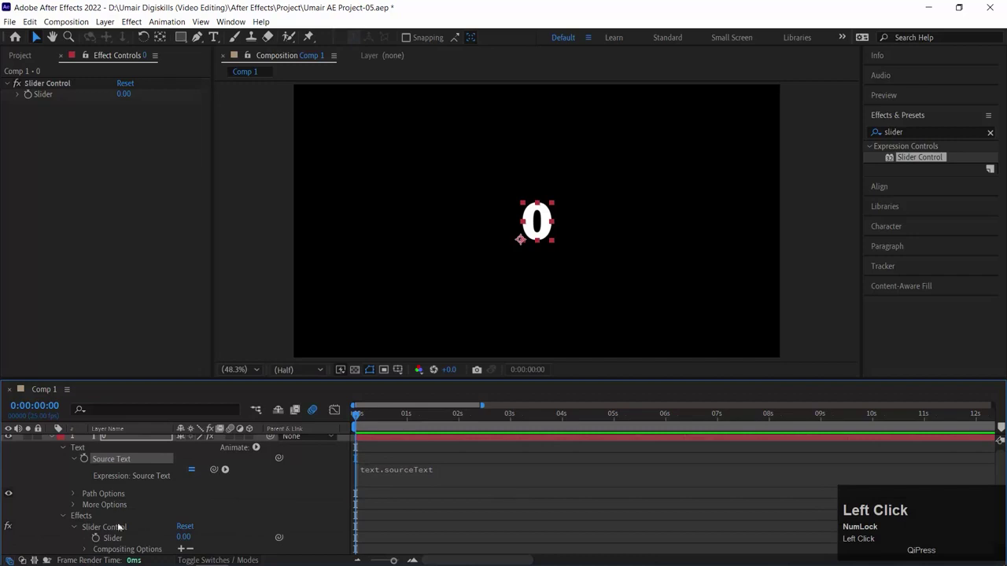
drag(213, 469, 113, 539)
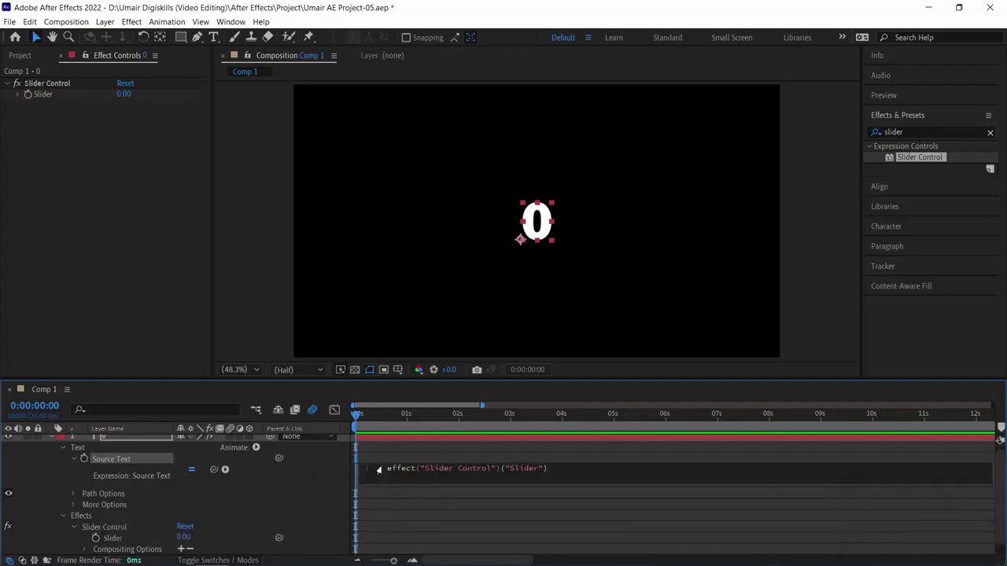
drag(387, 468, 549, 470)
click(552, 469)
click(347, 422)
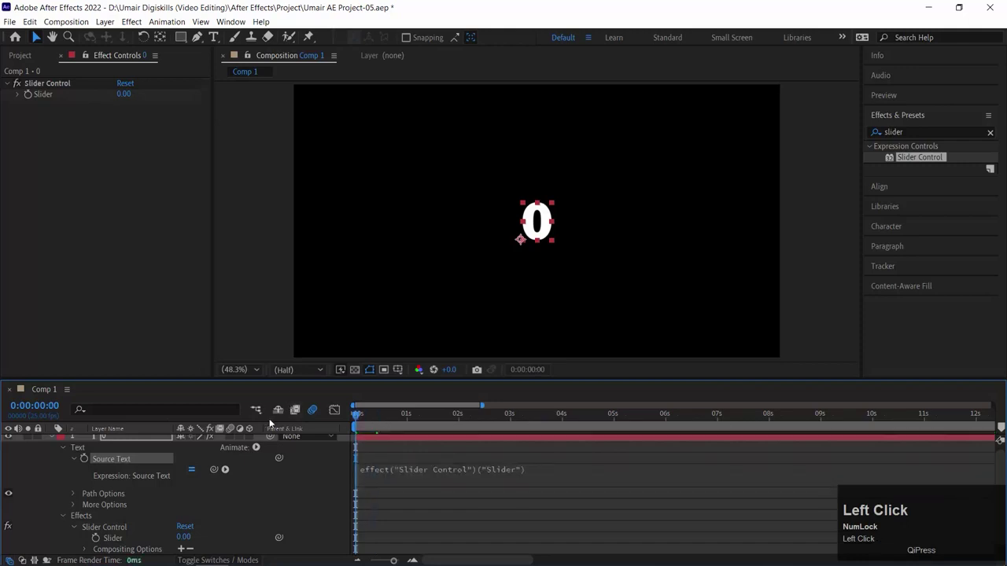
- Keyframe the Slider at 0 seconds with its value of 0 and set it to 10 at 10 seconds
click(96, 538)
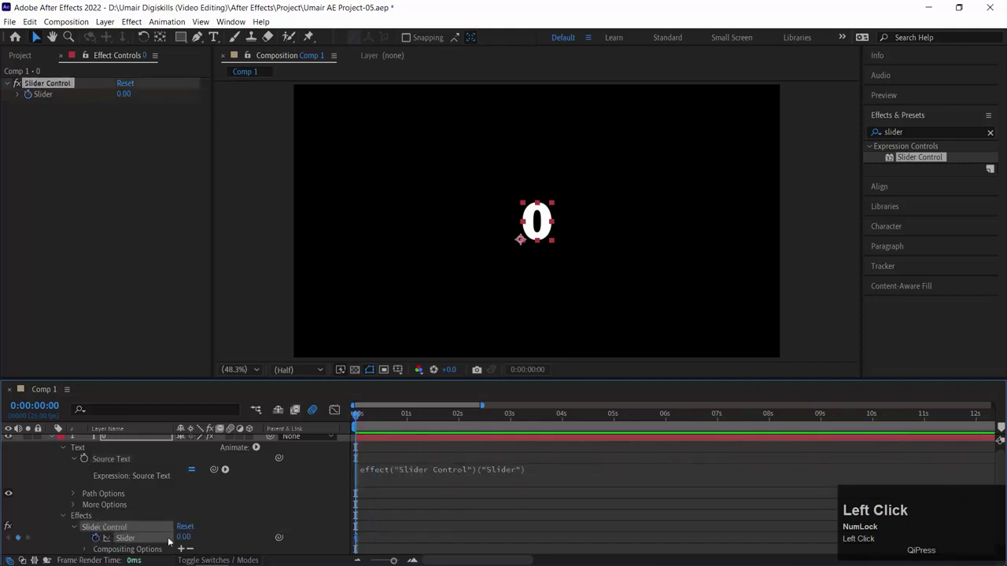
drag(372, 422, 872, 446)
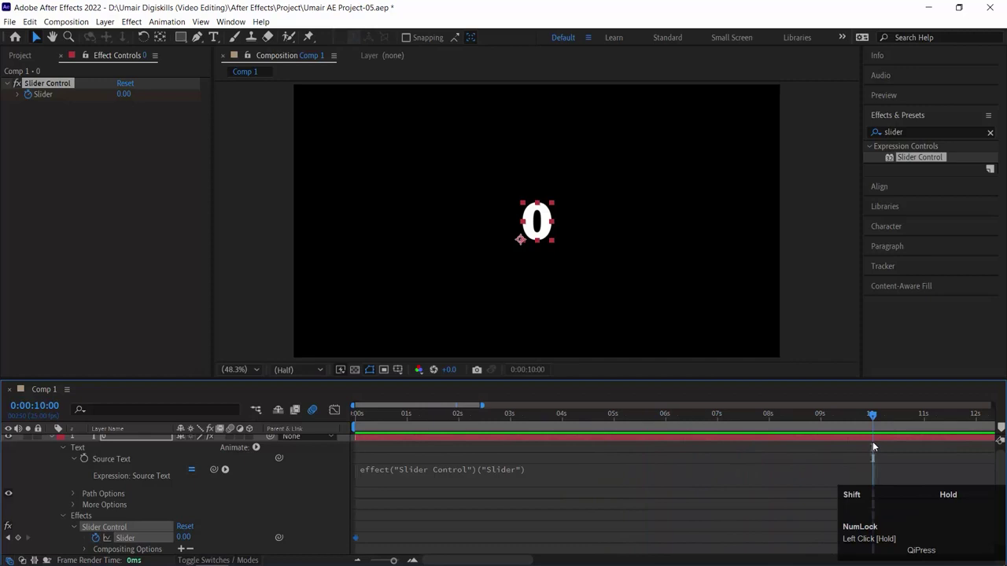
click(191, 533)
text(10)
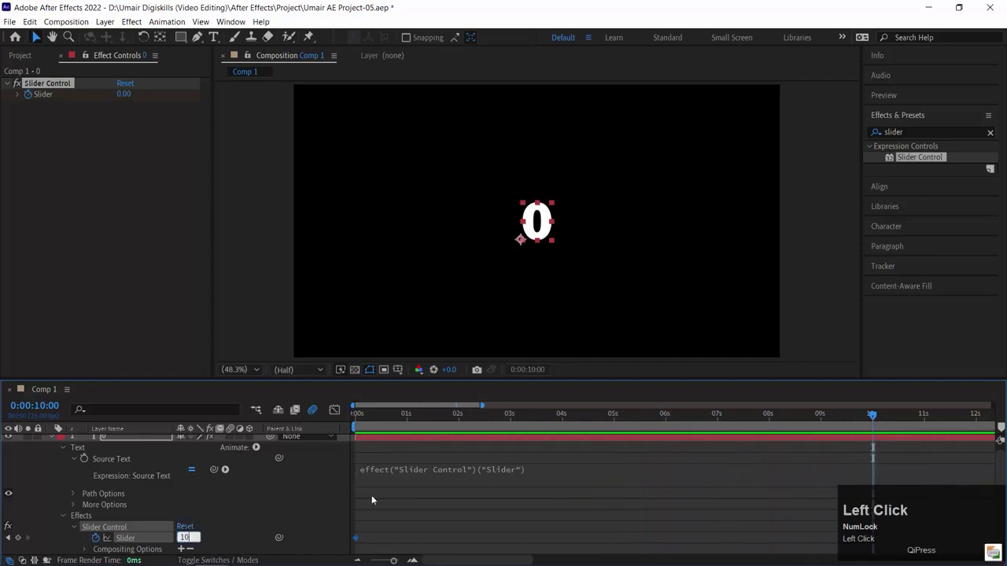
click(371, 495)
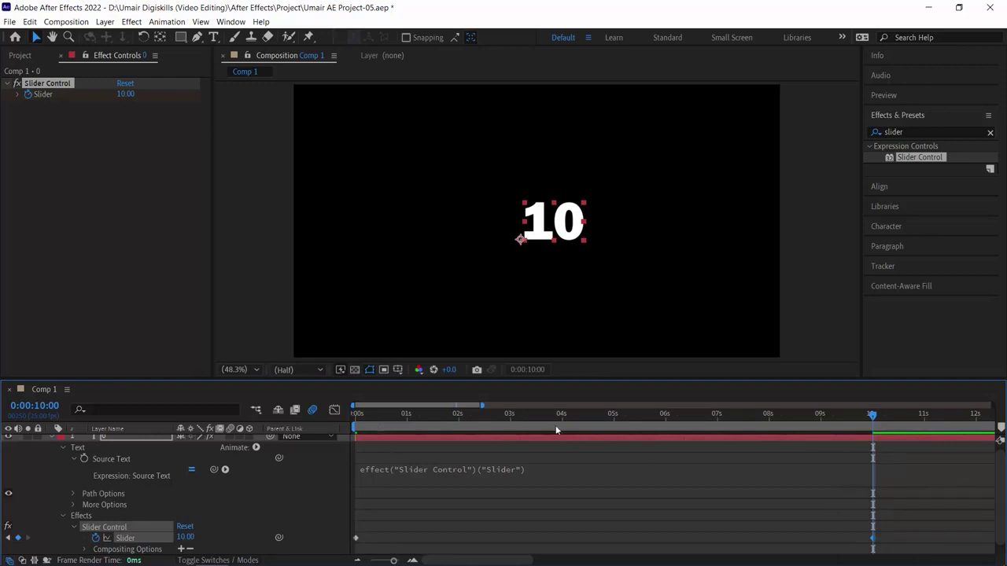
- Play back the number animation from 0 seconds, check the Slider's keyframe at 10 seconds, and return to the start
click(358, 414)
key(space)
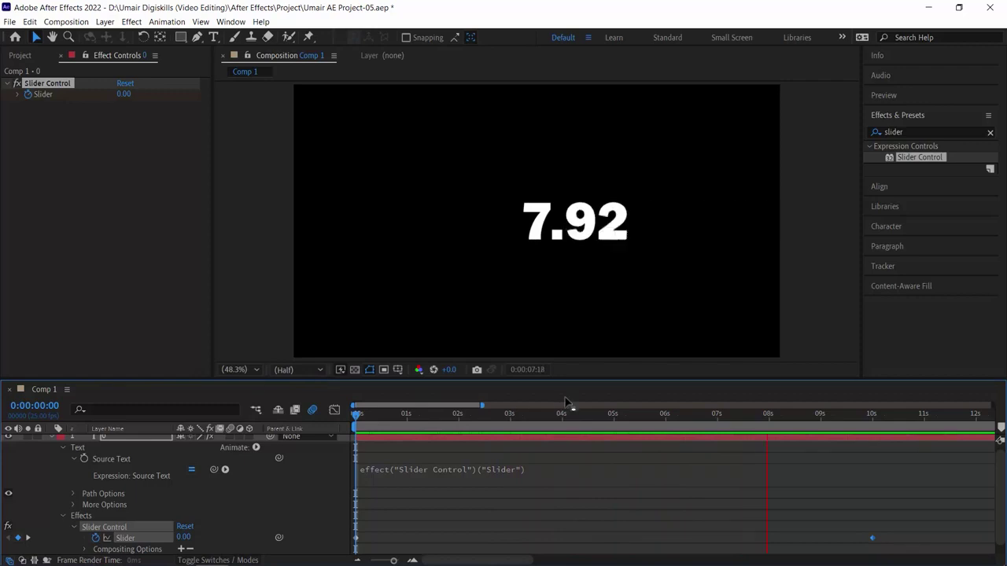
key(space)
drag(371, 412, 355, 425)
key(space)
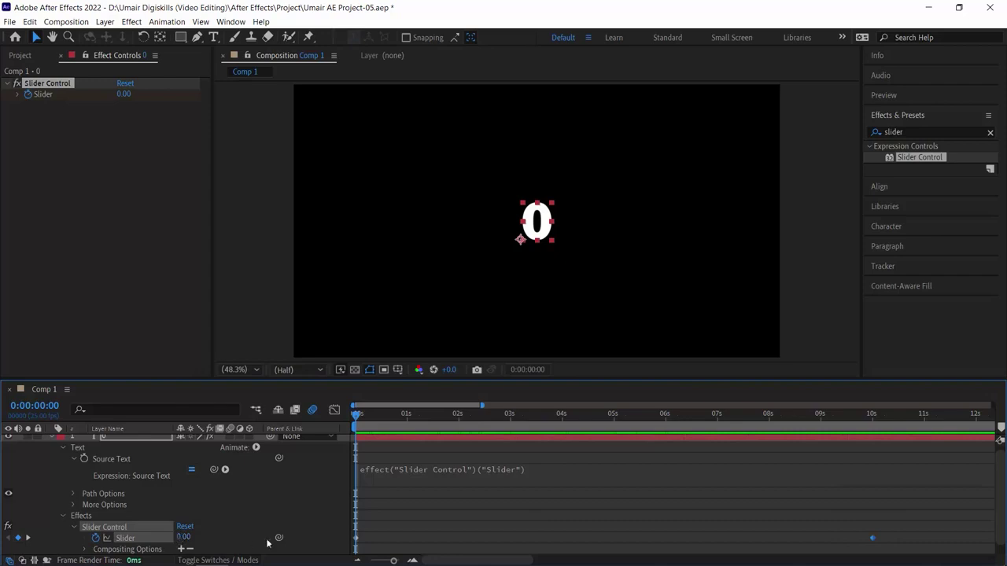
click(28, 541)
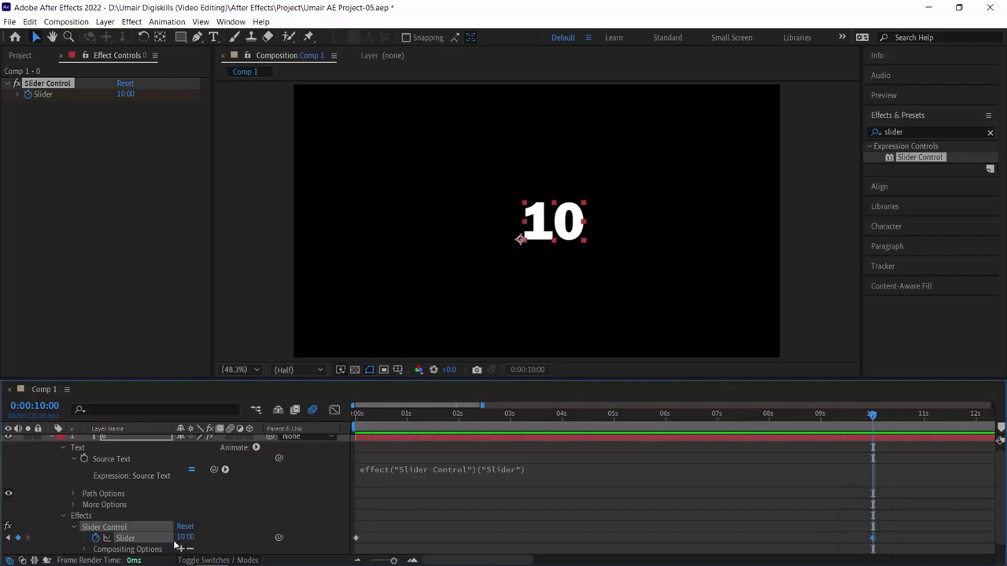
drag(368, 415, 291, 416)
drag(370, 426, 153, 378)
key(space)
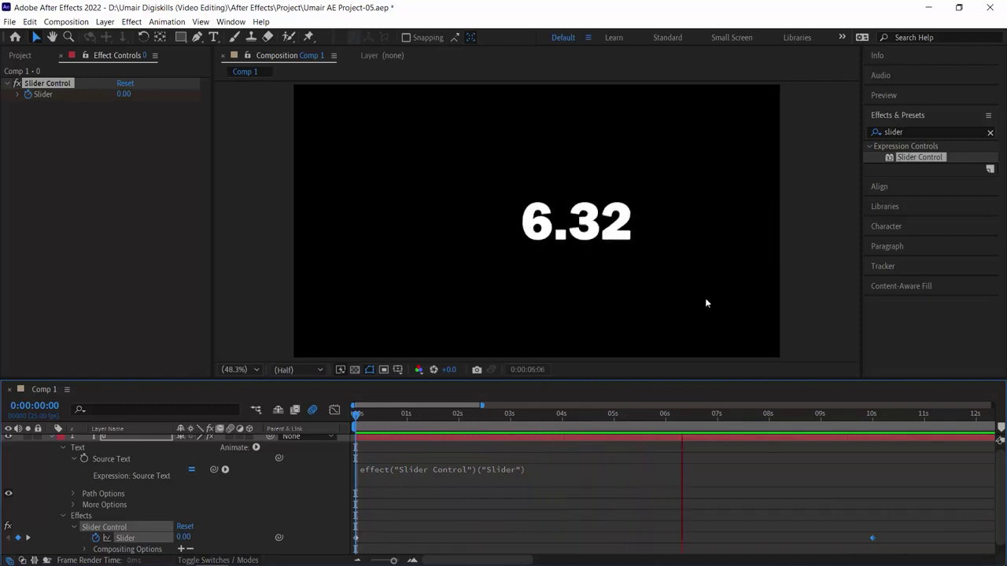
key(space)
drag(728, 415, 328, 425)
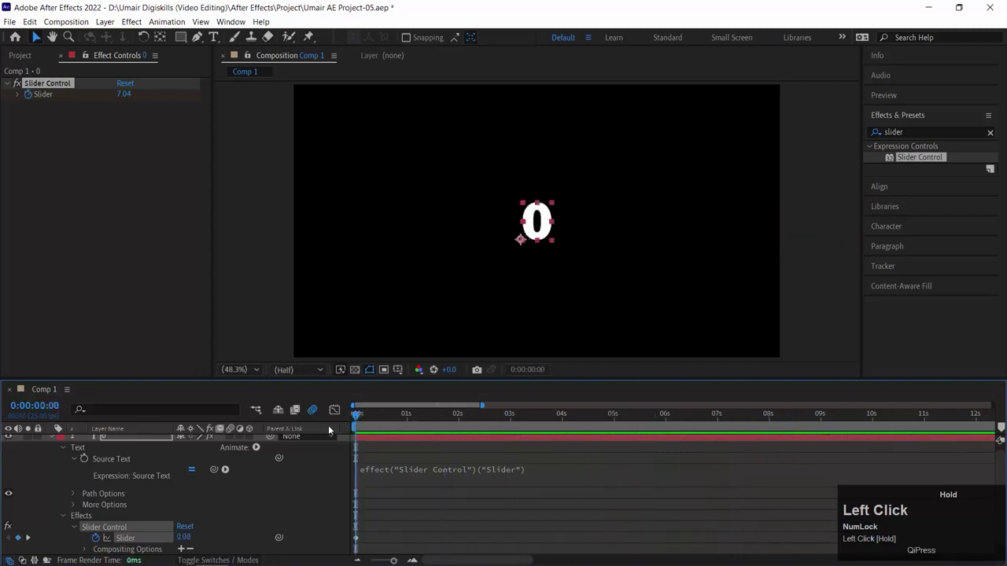
drag(464, 415, 290, 418)
- Append .value.toFixed(2) to the Source Text expression so the counter shows two decimals, and preview the count
click(484, 472)
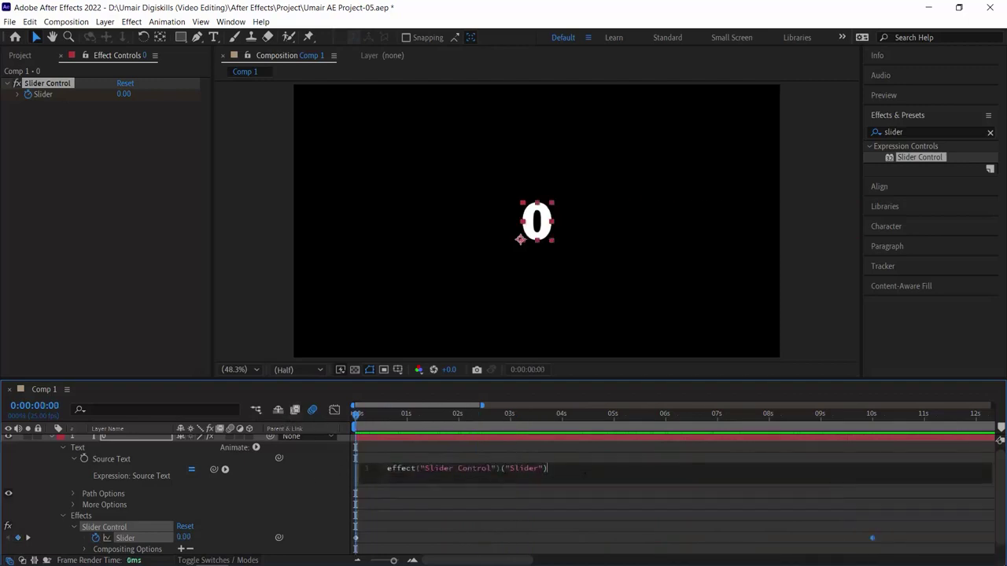
text(.value)
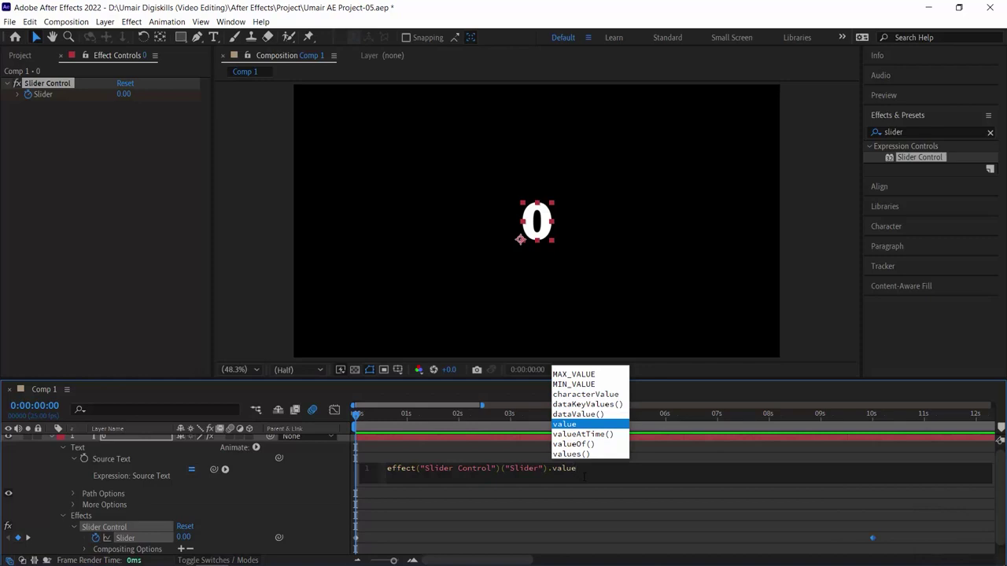
text(.to)
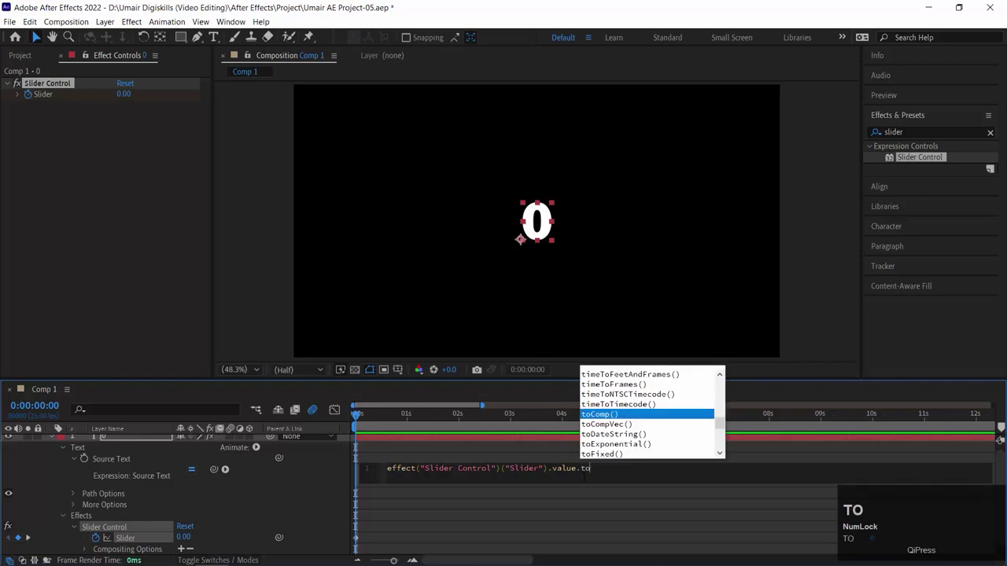
text(F)
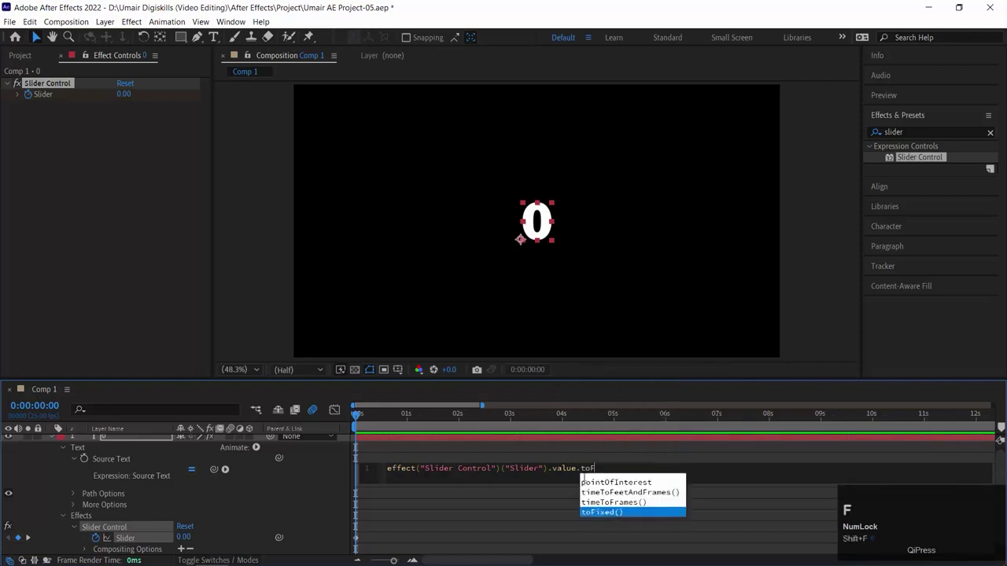
text(i)
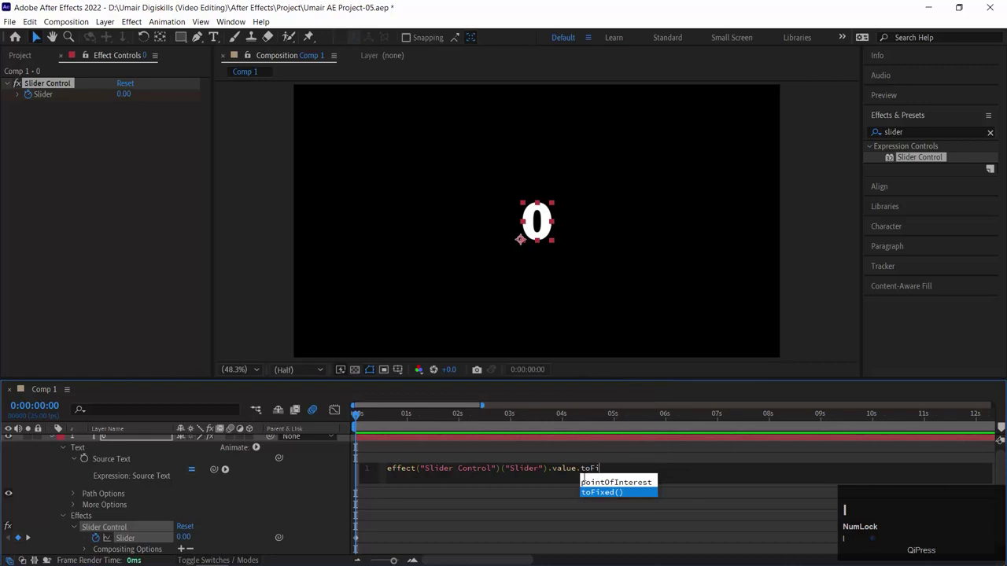
text(xed)
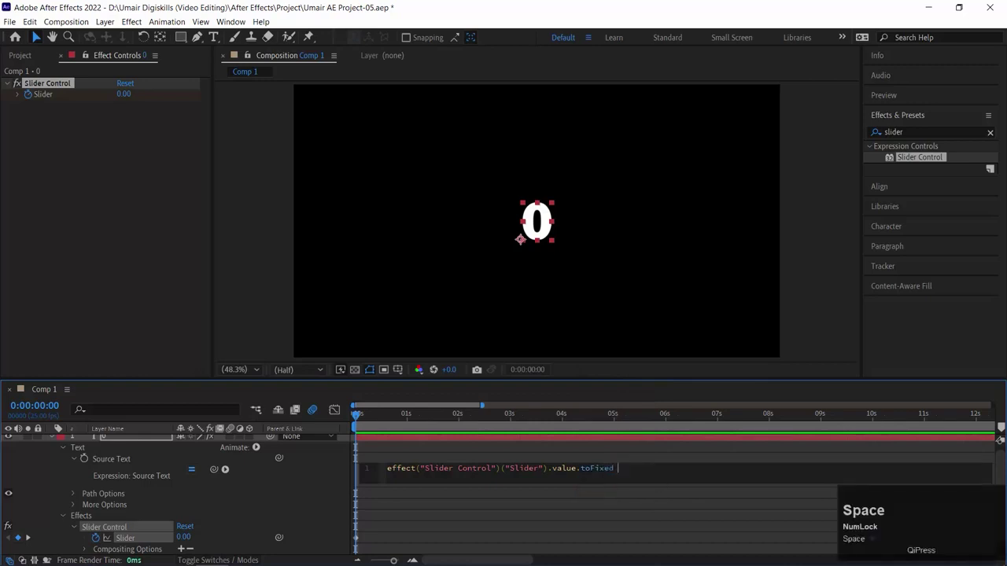
text( ()
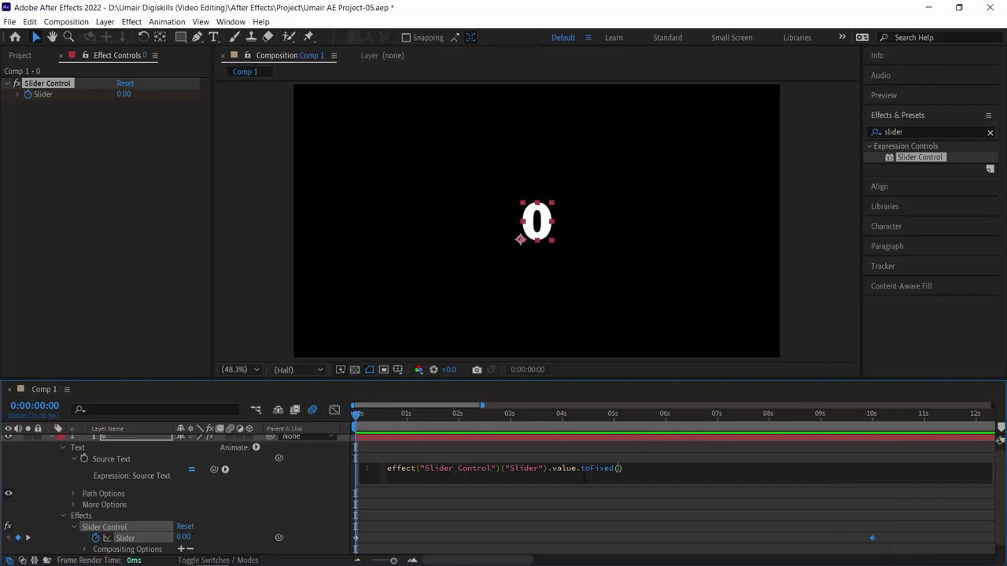
text(2)
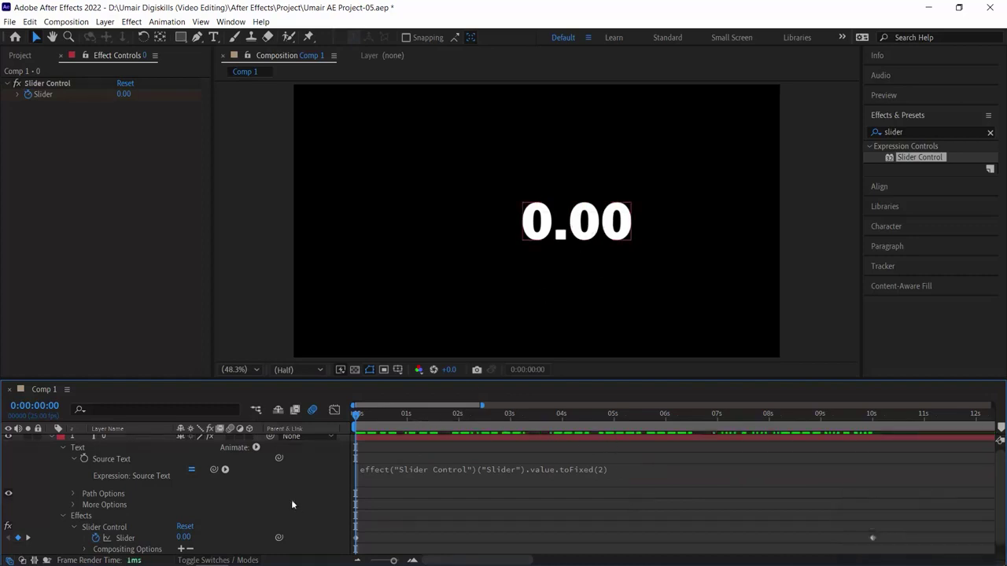
key(space)
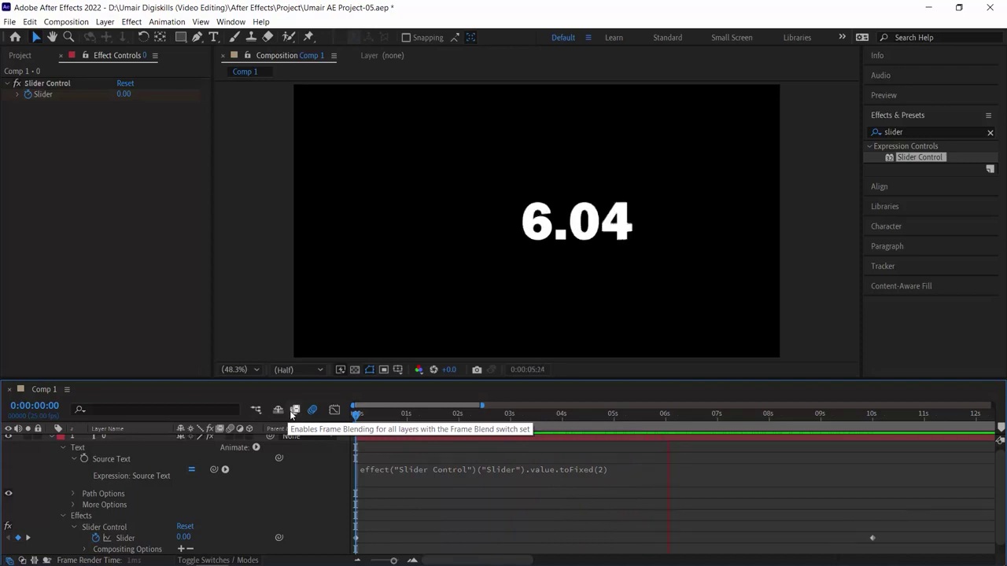
key(space)
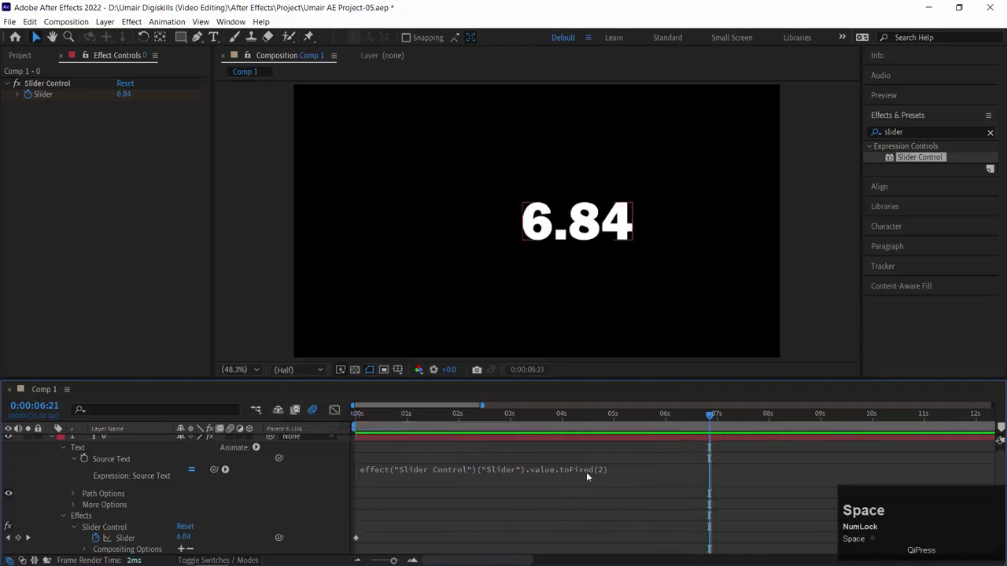
- Change the toFixed argument in the Source Text expression to 1 for a single decimal
click(597, 471)
click(618, 468)
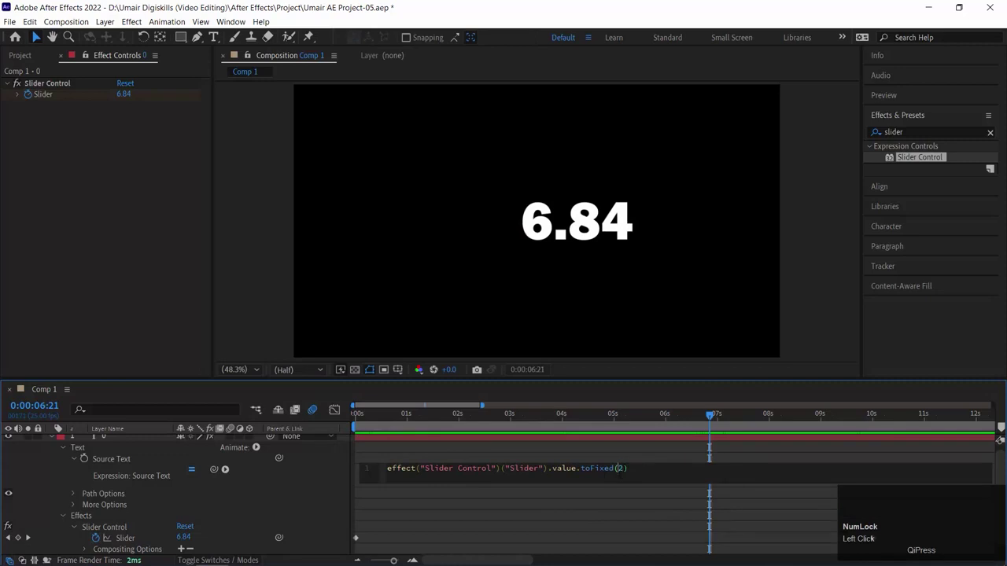
key(Right)
key(shift+Left)
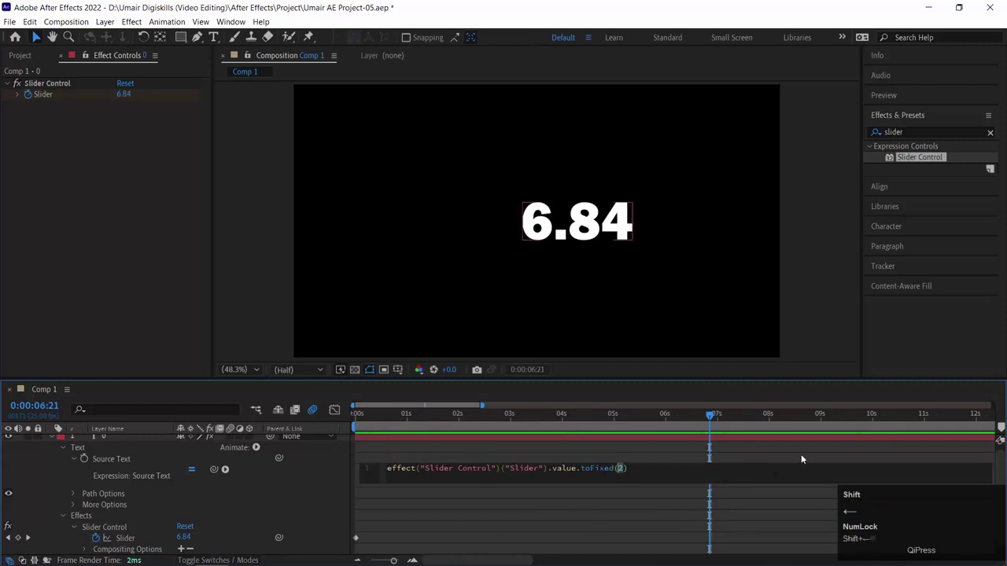
text(1)
click(626, 496)
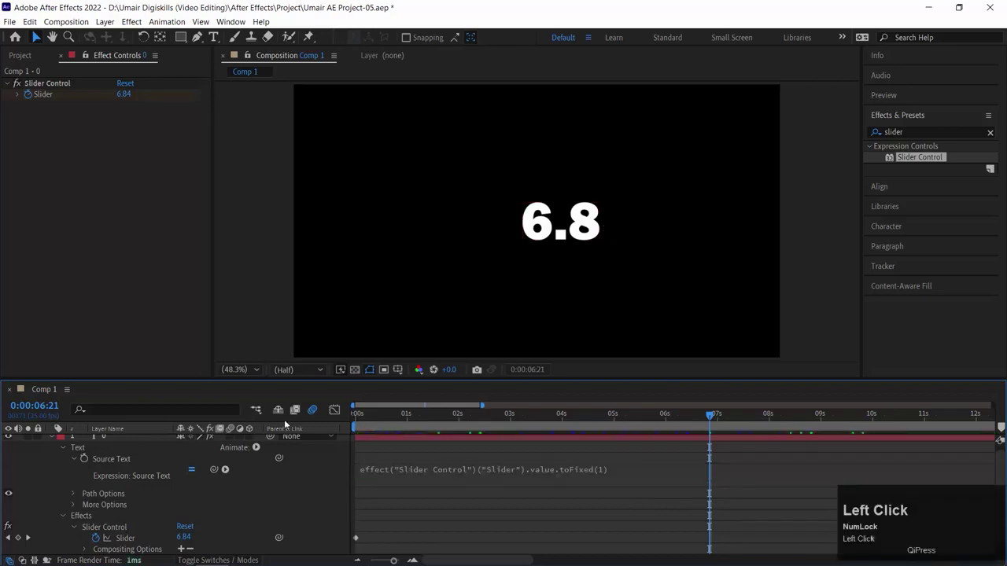
- Play back the one-decimal counter from the start and scrub through the frames around 4 to 5 seconds
key(space)
click(452, 457)
key(space)
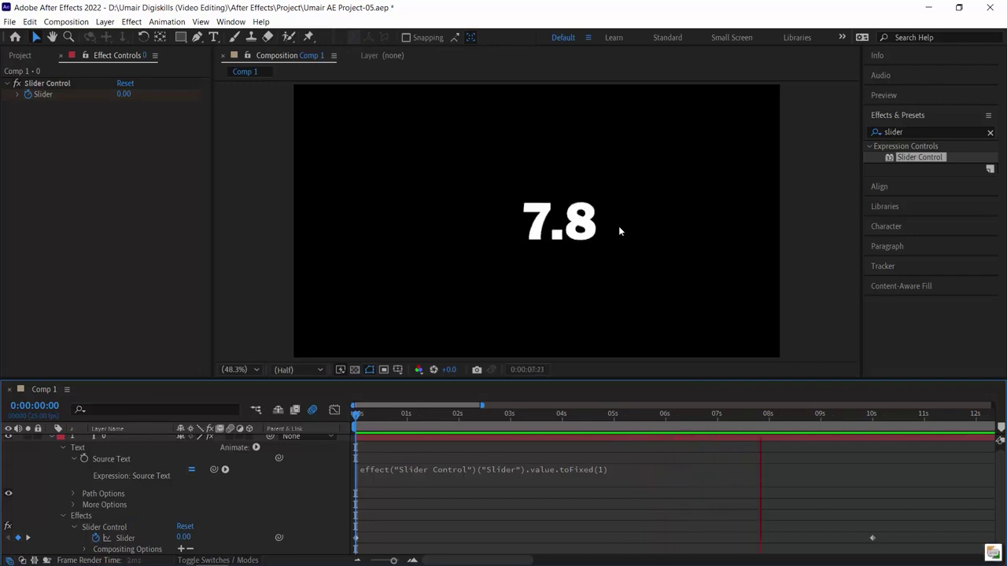
key(space)
click(606, 415)
click(591, 470)
click(587, 438)
drag(598, 416, 570, 438)
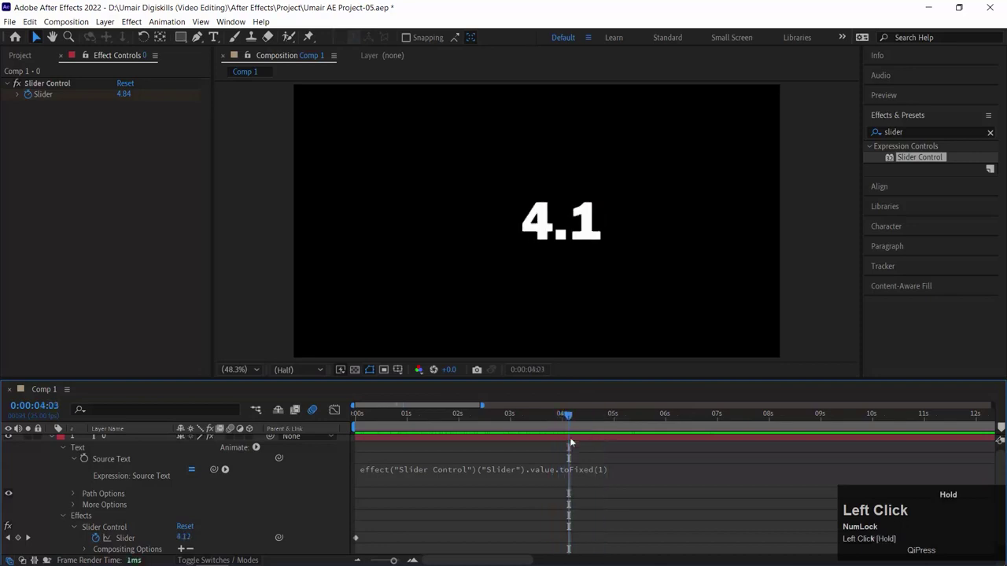
- Change the toFixed argument in the Source Text expression to 0 for whole numbers only
click(602, 468)
text(0)
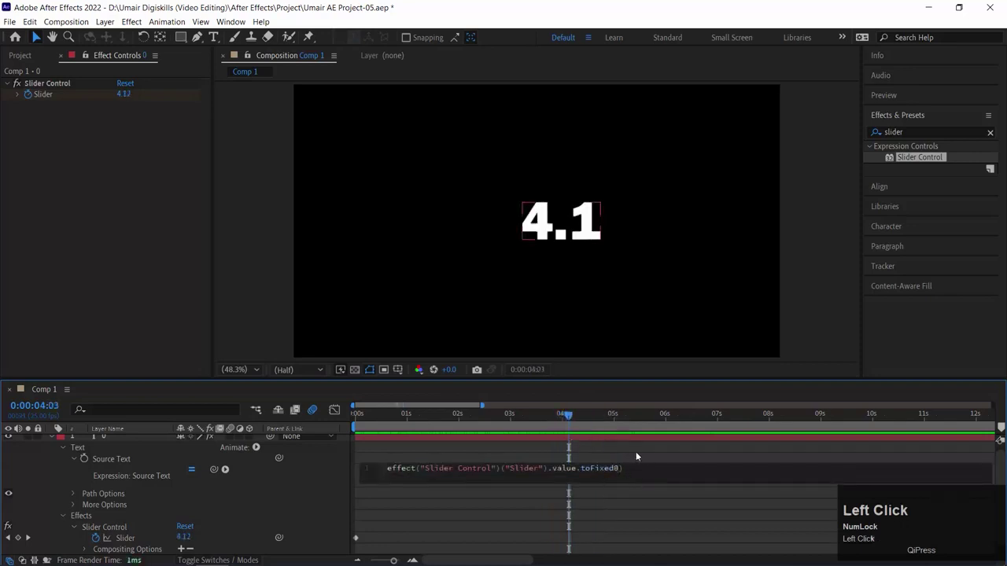
key(ctrl+z)
key(Right)
key(shift+Left)
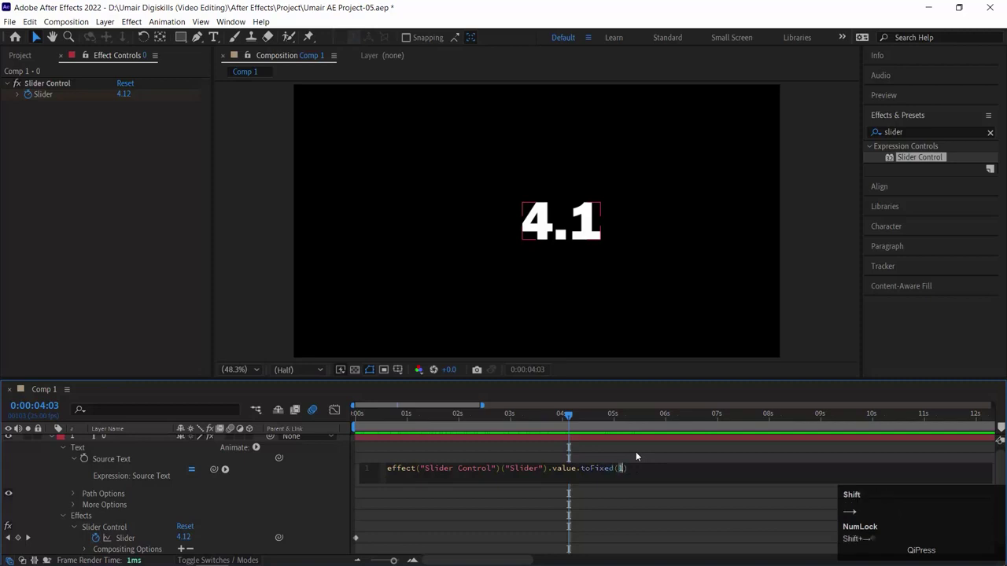
text(0)
click(602, 486)
- Play back the whole-number counter from 0 seconds, and check the frame at 0:00:04:14
drag(538, 422, 337, 415)
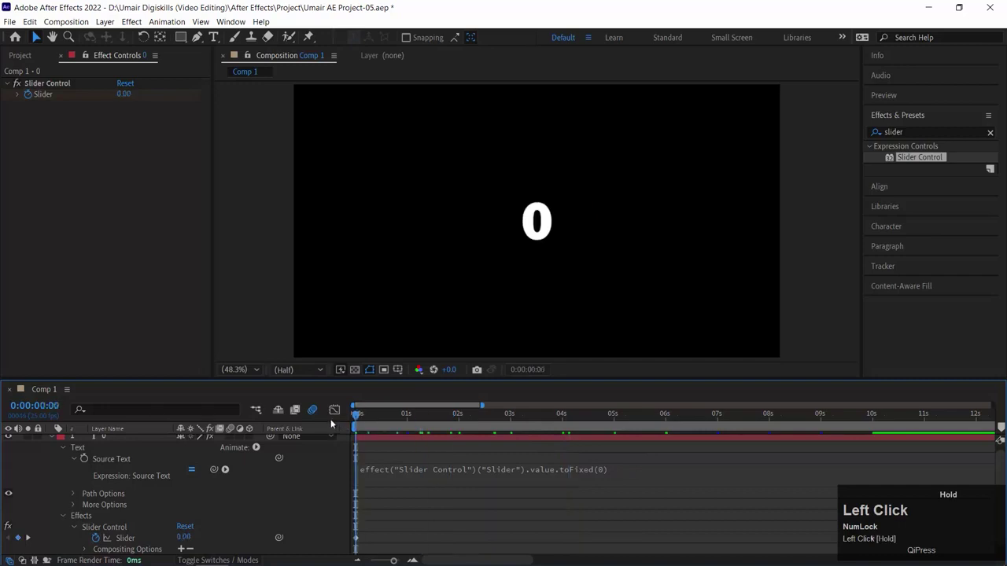
key(space)
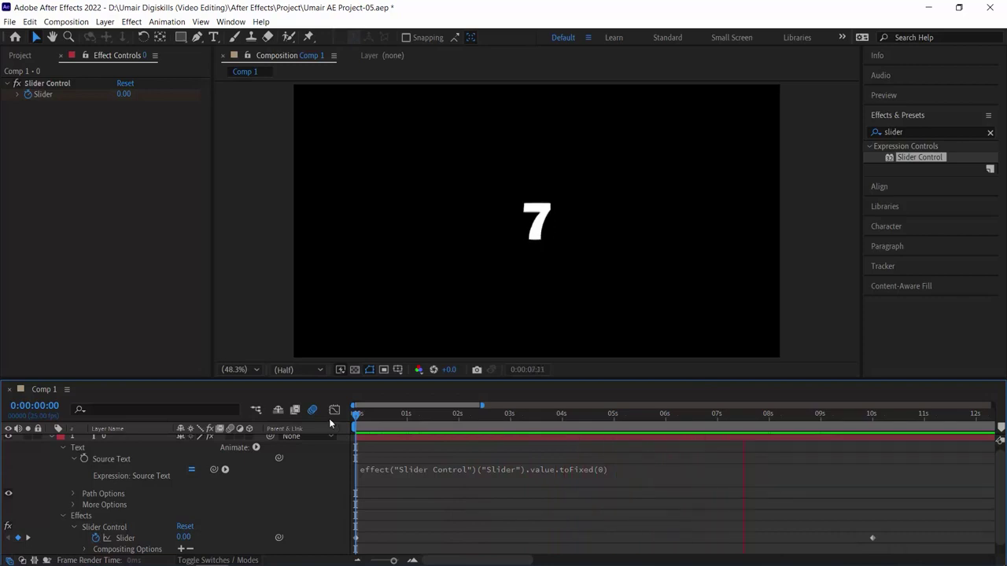
key(space)
click(591, 413)
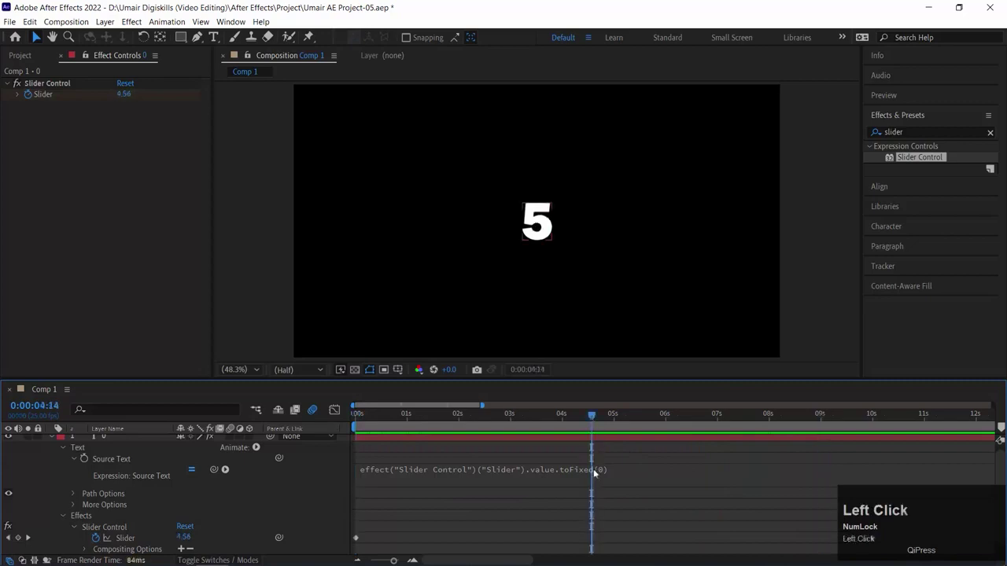
- Set the toFixed argument in the Source Text expression to 2 and preview the counter from near the start
click(595, 468)
click(595, 467)
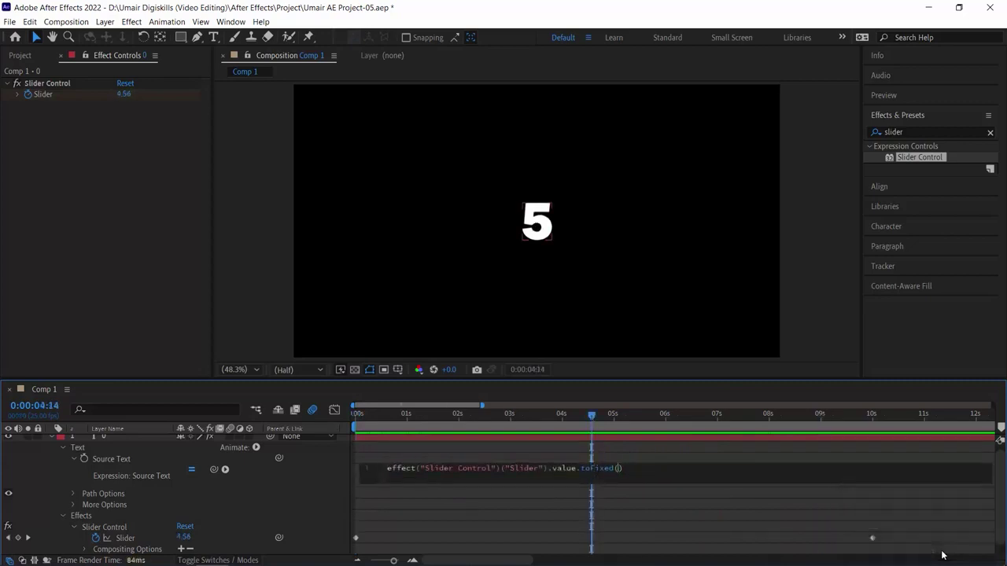
text(2)
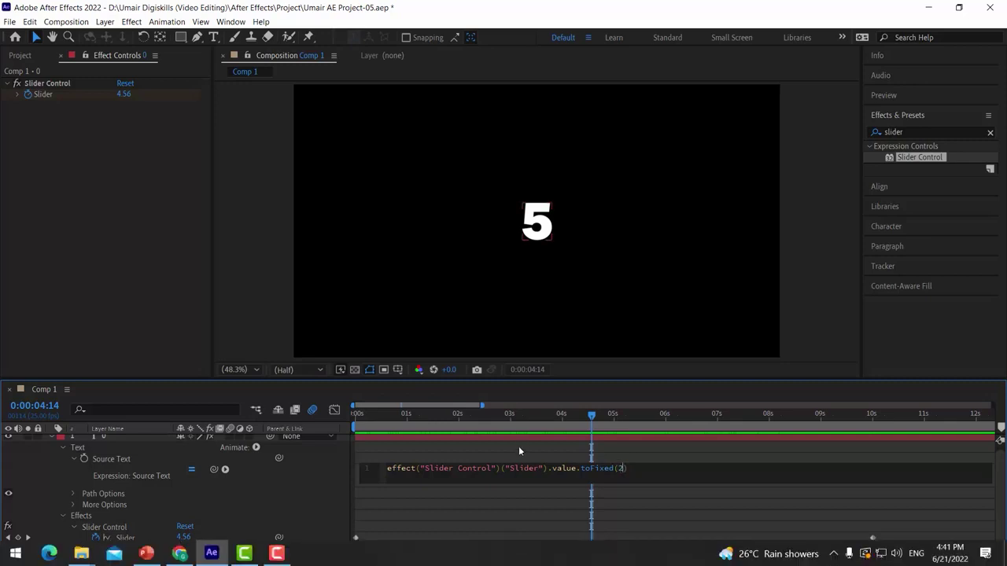
click(548, 426)
drag(548, 426, 371, 426)
key(space)
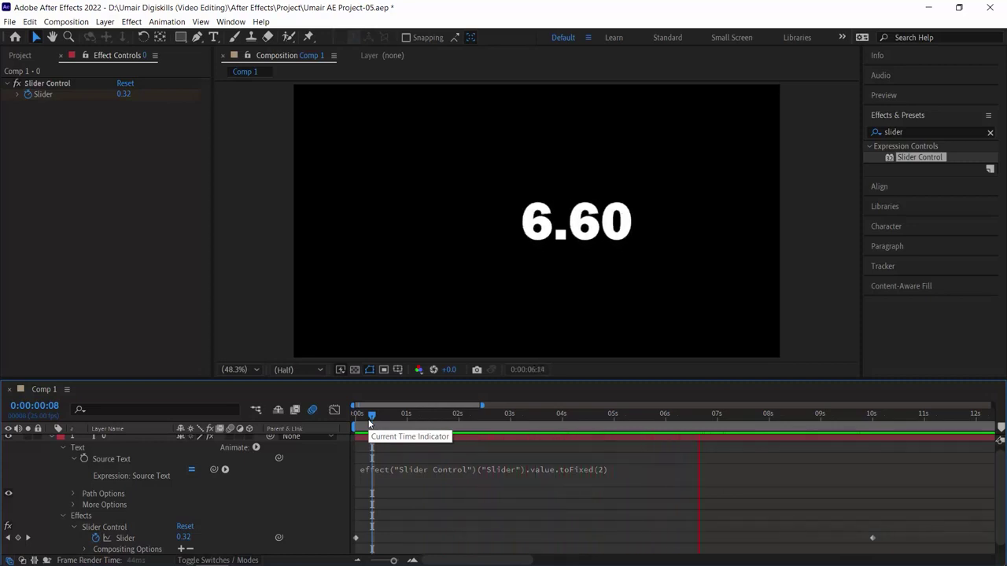
- Append +"%" to the end of the Source Text expression to add a percent sign after the number
click(643, 469)
text(+)
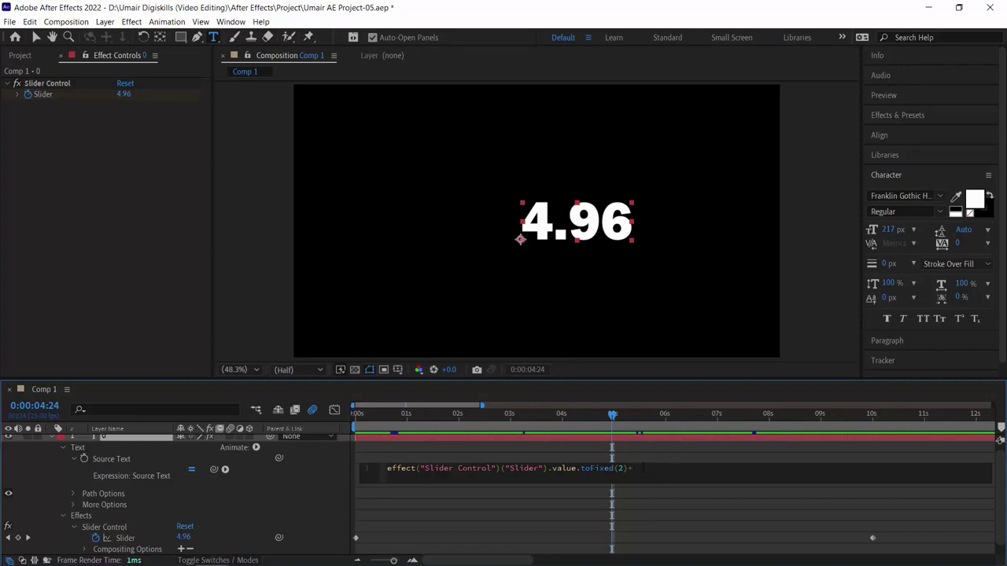
key(shift)
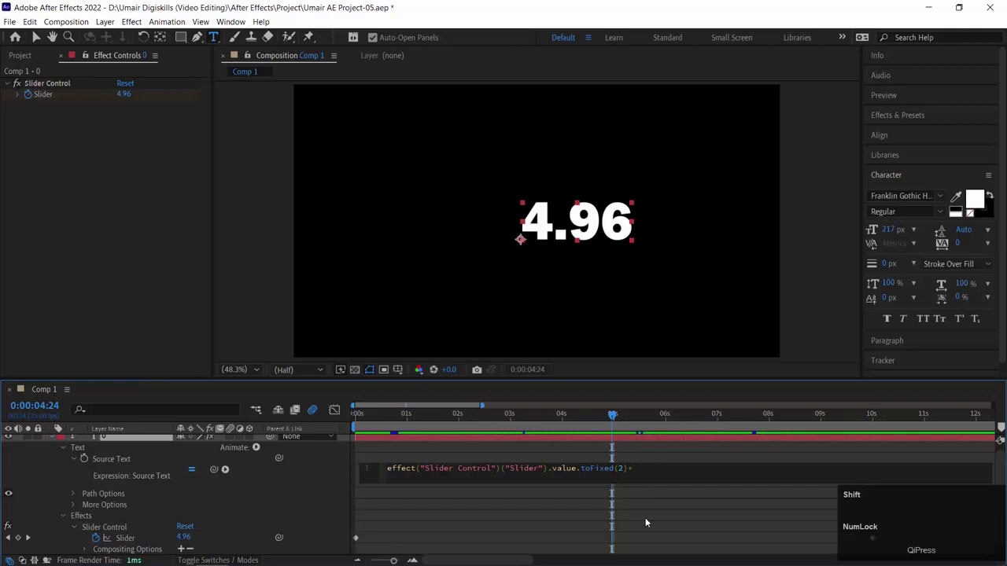
text("")
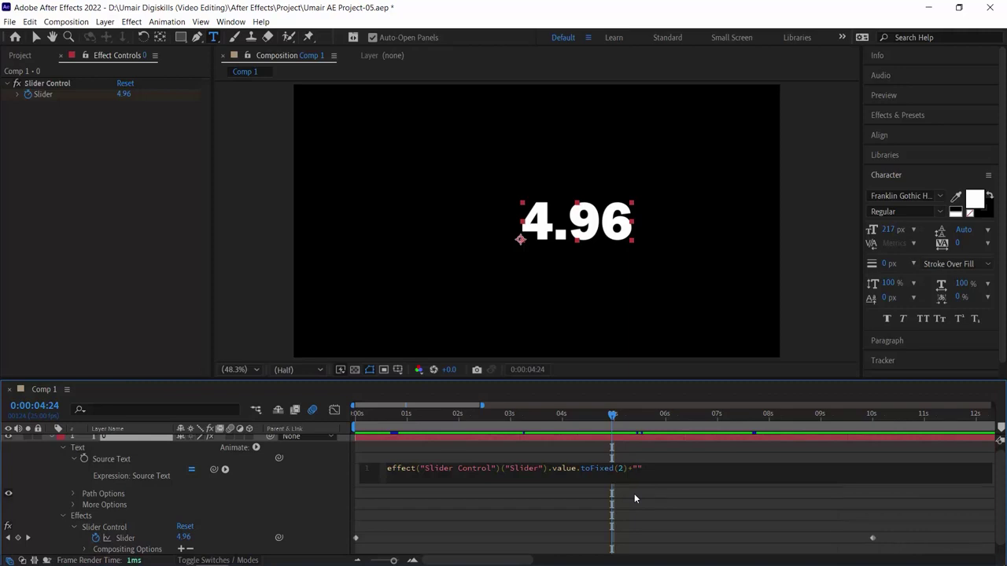
text(%)
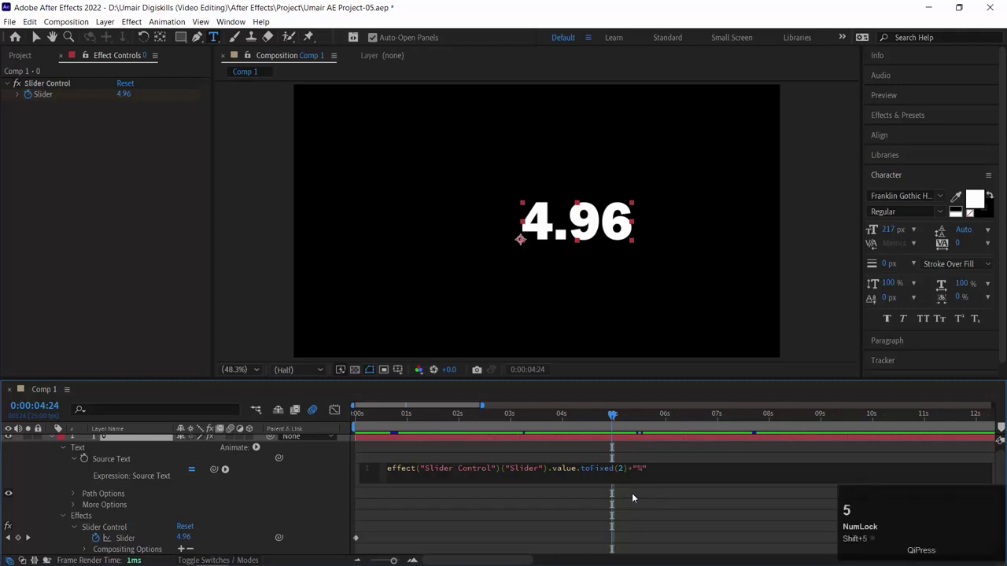
click(633, 492)
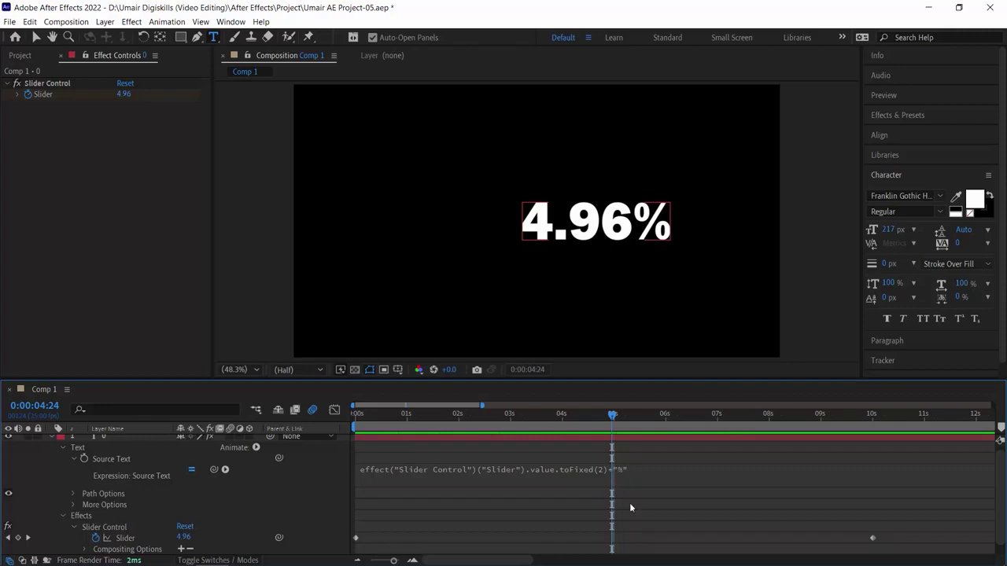
- Insert two spaces before the percent sign inside the expression's quotation marks
click(624, 481)
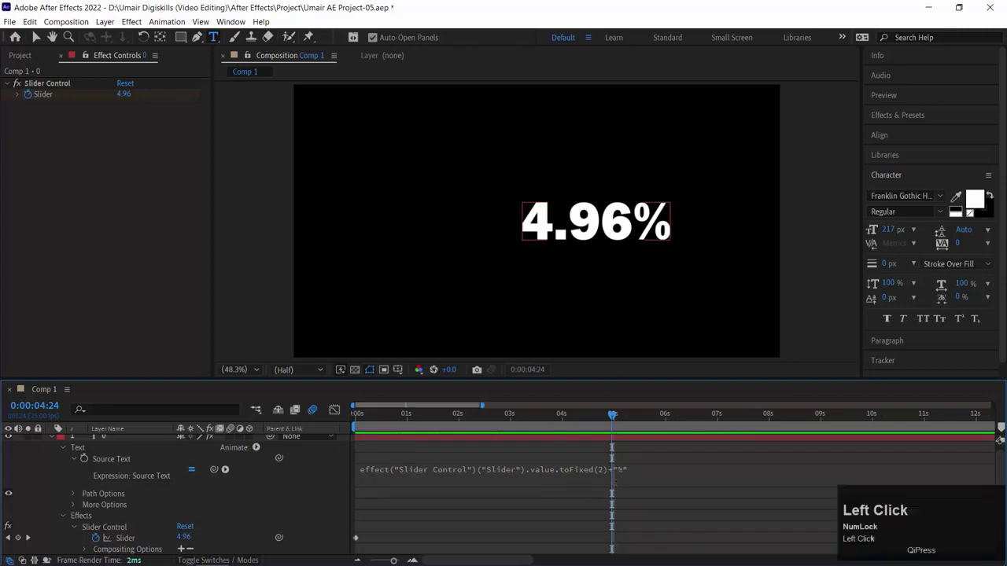
click(616, 469)
click(619, 468)
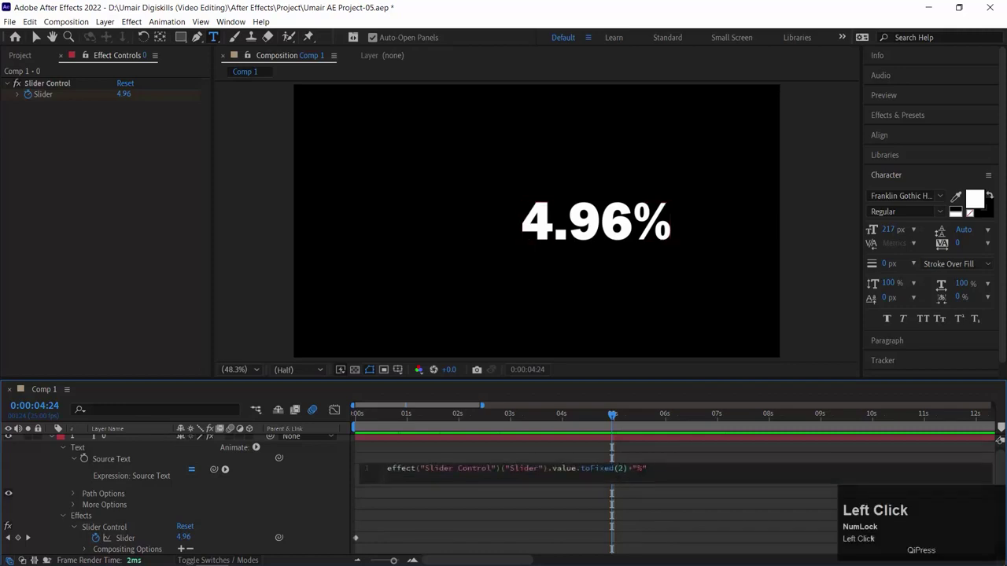
click(636, 468)
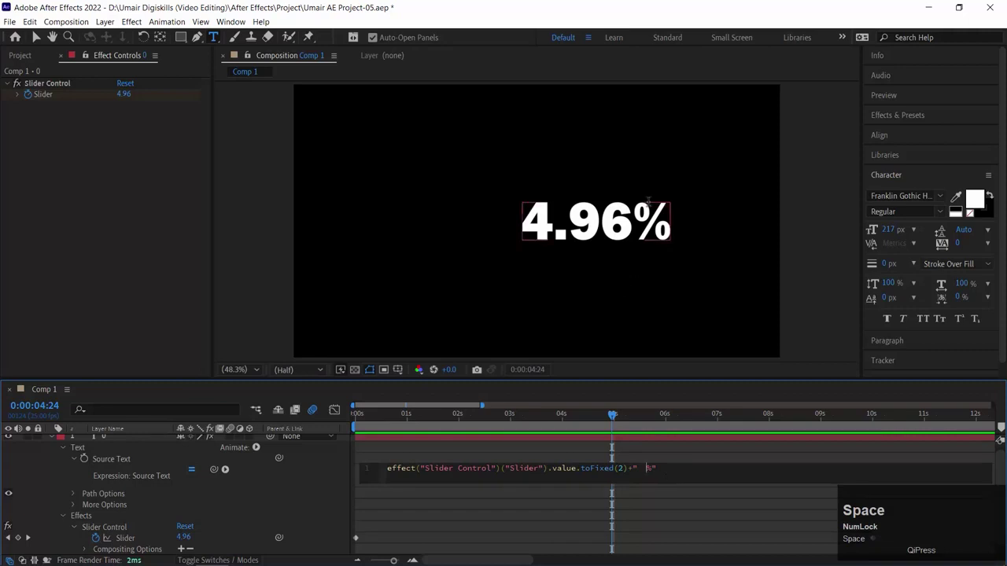
click(574, 494)
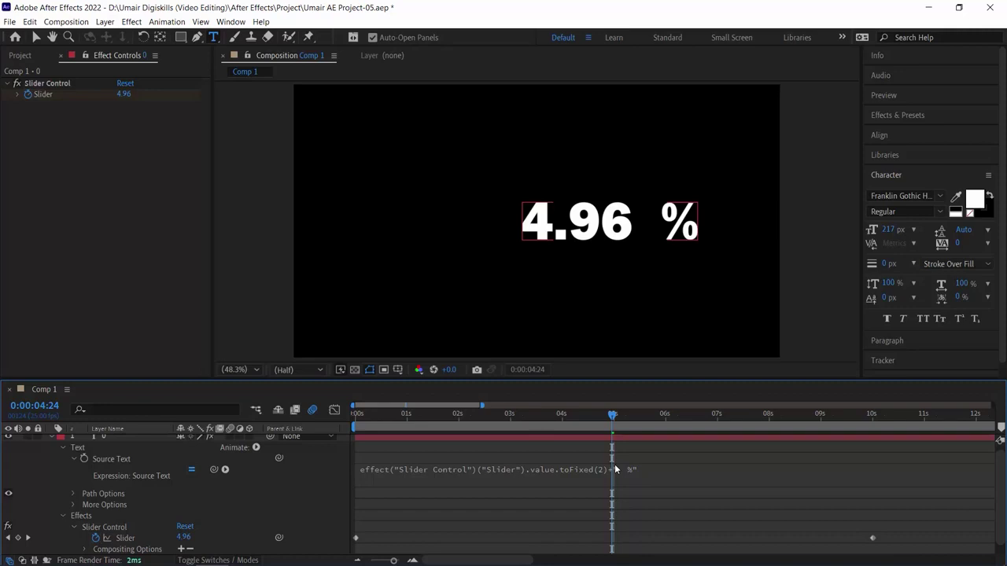
- Center the counter text layer horizontally and vertically in the composition at 0:00:01:11
drag(484, 415, 473, 425)
drag(445, 429, 431, 433)
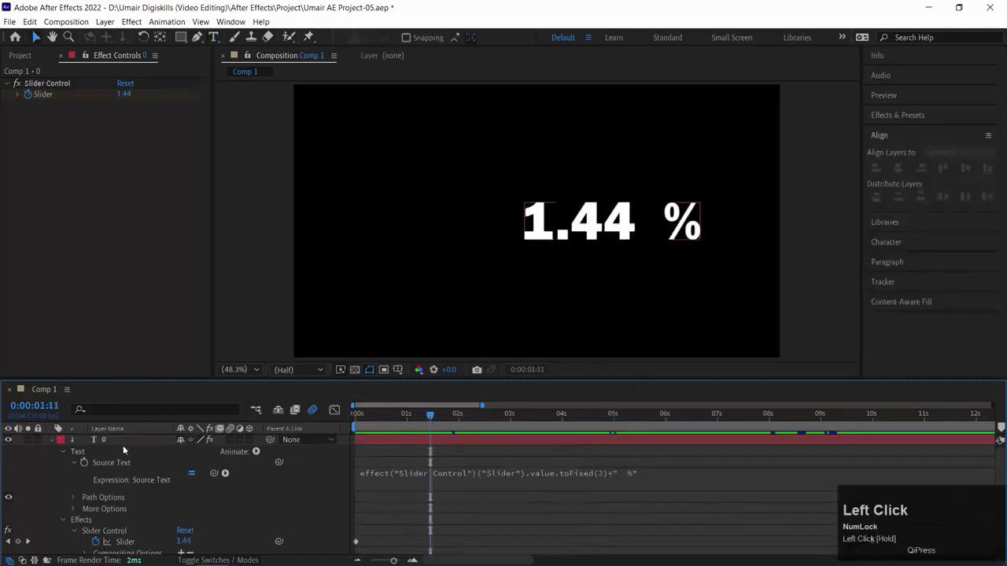
click(95, 440)
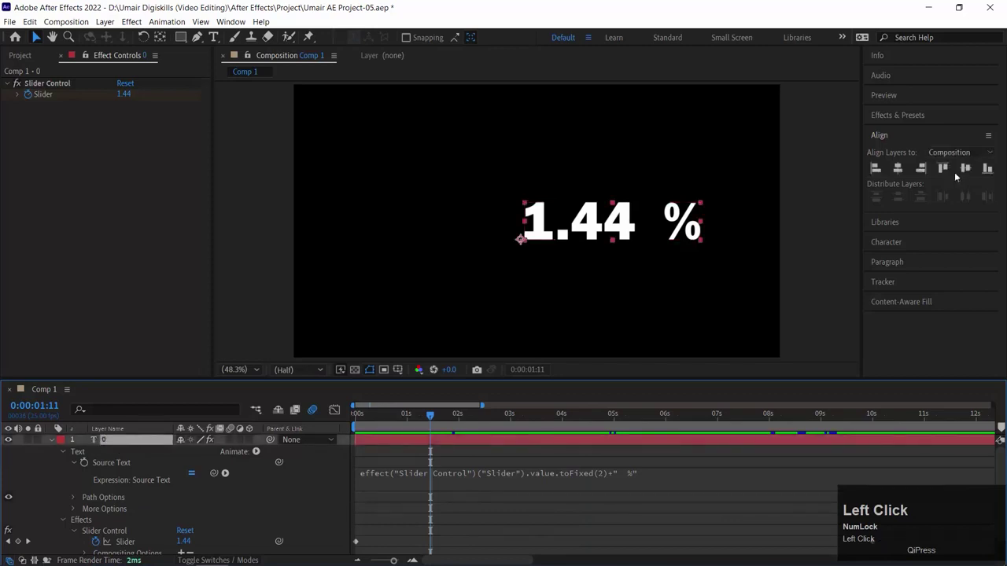
click(897, 168)
click(967, 170)
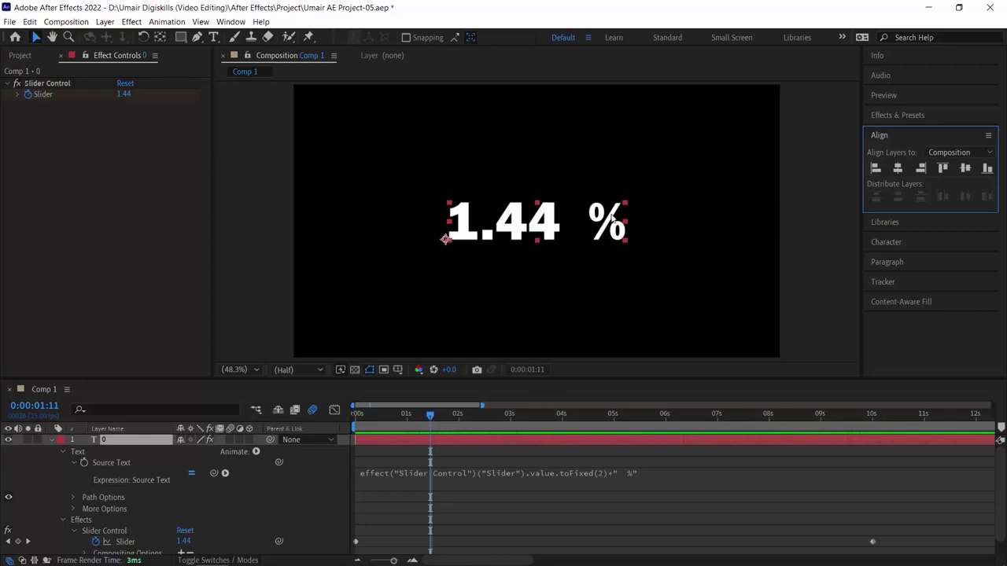
- Remove one of the two spaces before the percent sign in the Source Text expression and center the counter text horizontally again
click(622, 472)
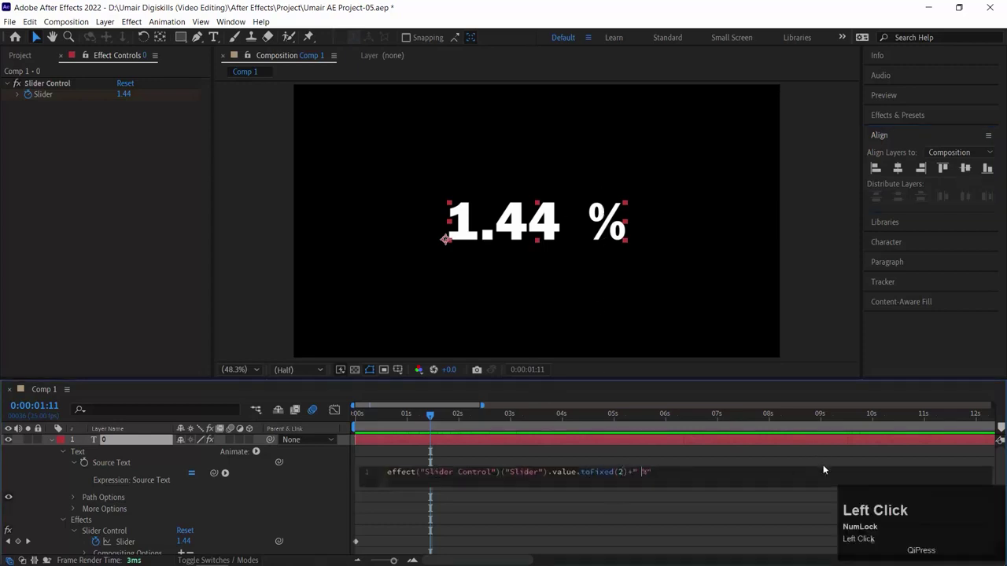
click(609, 497)
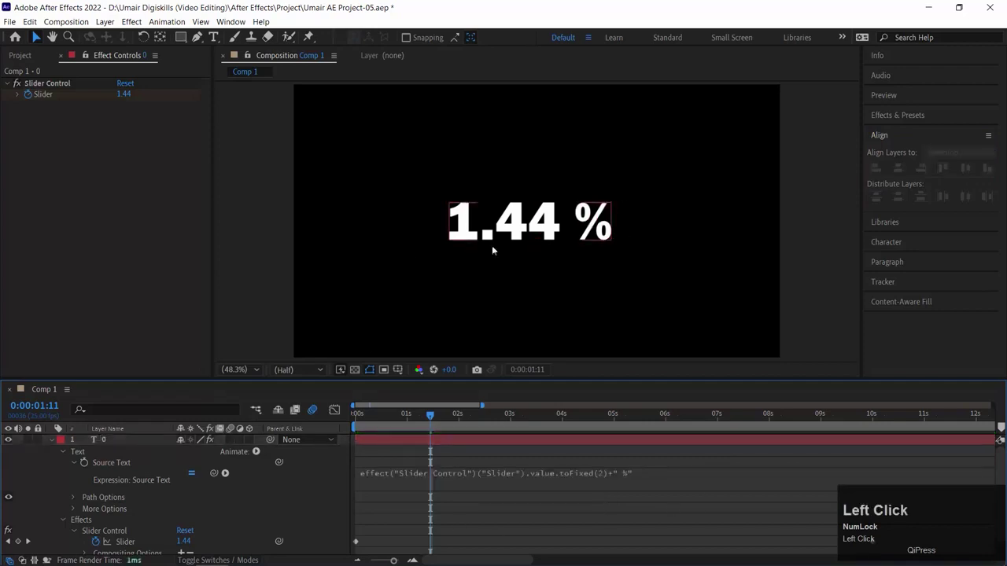
click(515, 229)
click(897, 168)
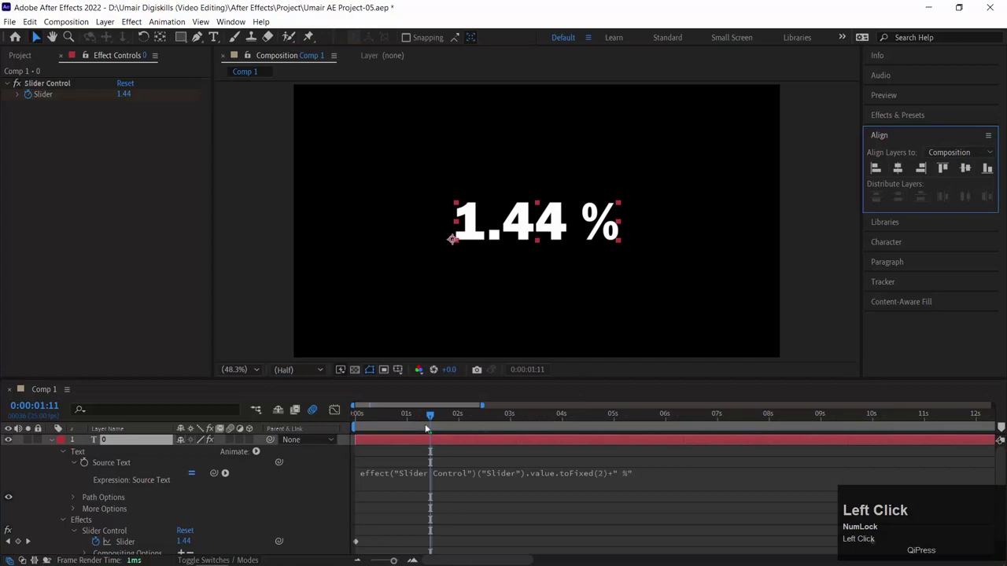
- Preview the counter from the composition start, scrub past the 10-second keyframe, and return to 0:00:00:00
click(356, 414)
key(space)
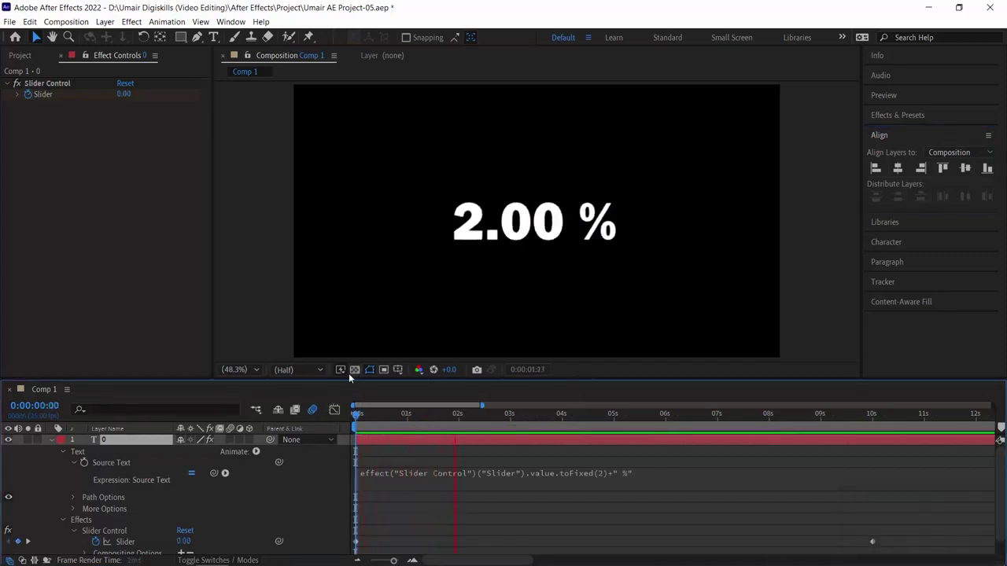
key(space)
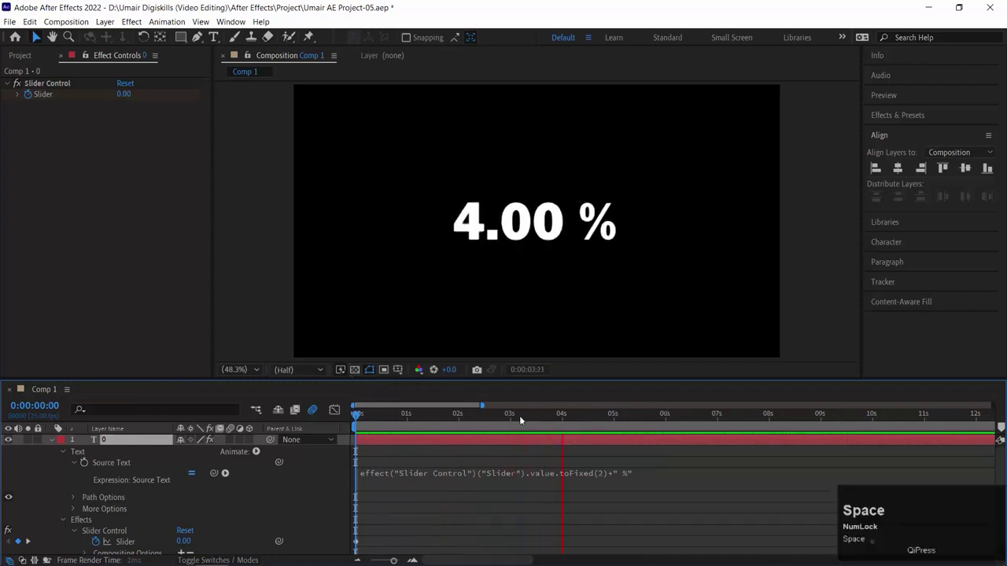
drag(358, 417, 884, 416)
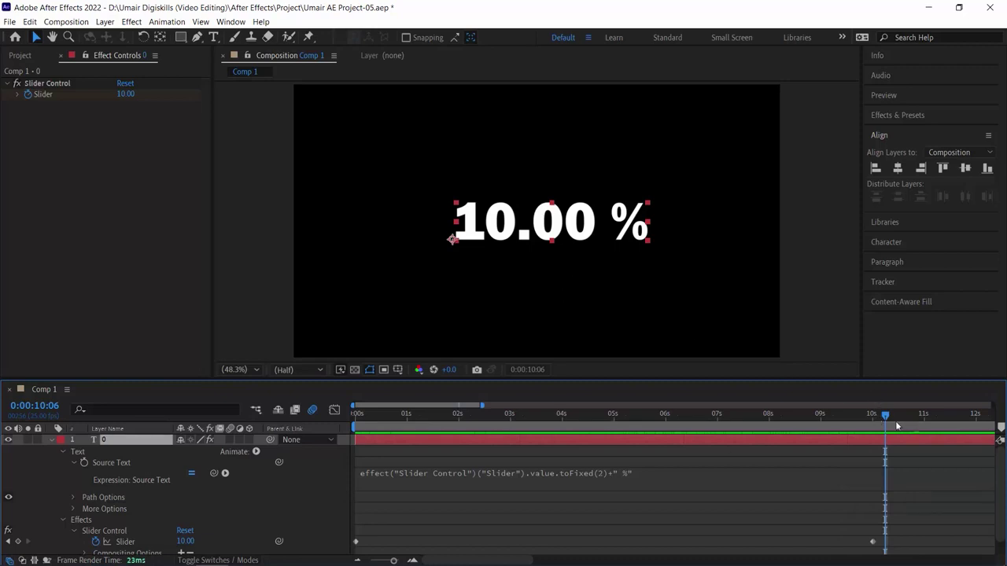
drag(884, 417, 283, 408)
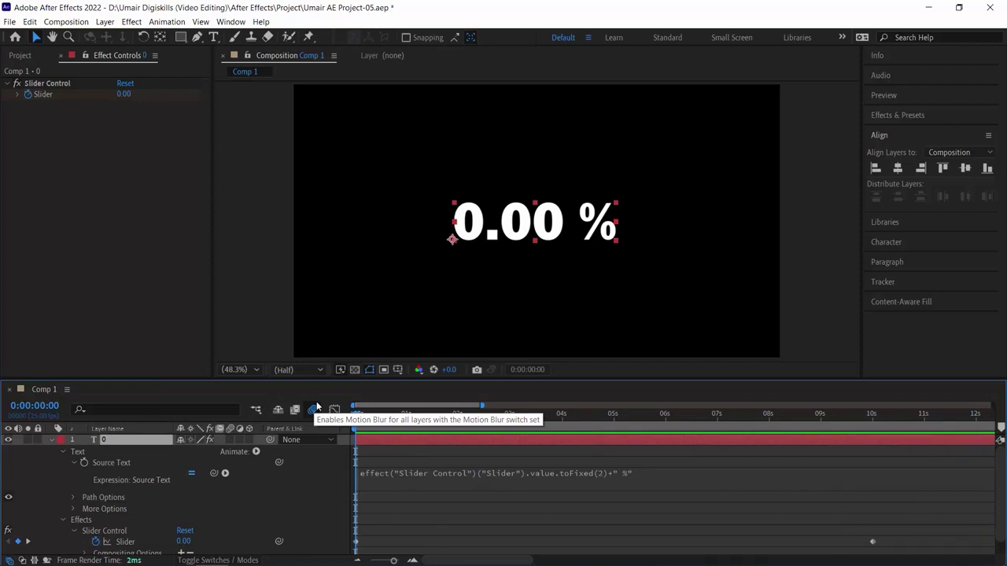
- Inspect the Source Text expression and collapse the counter layer's properties
click(430, 469)
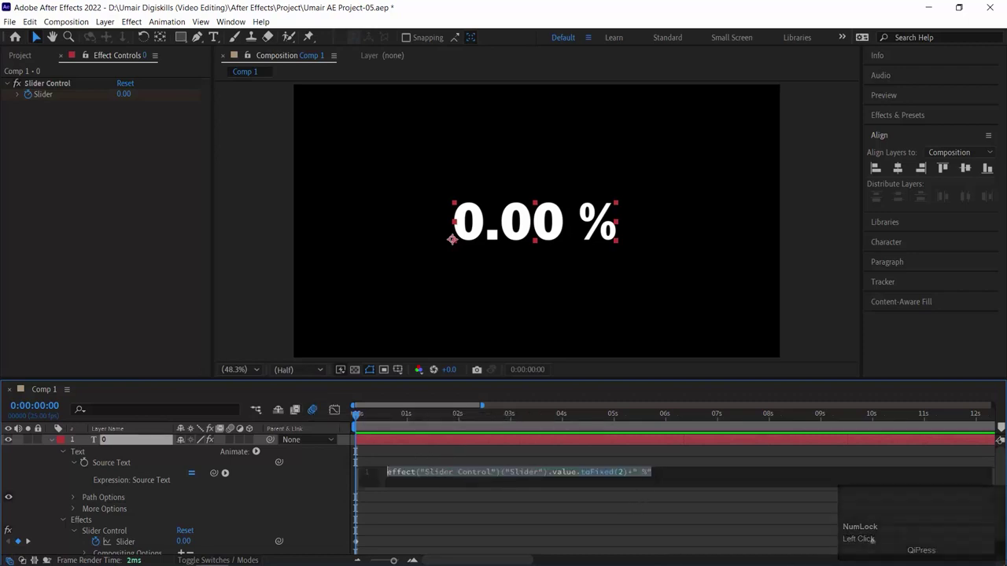
click(618, 496)
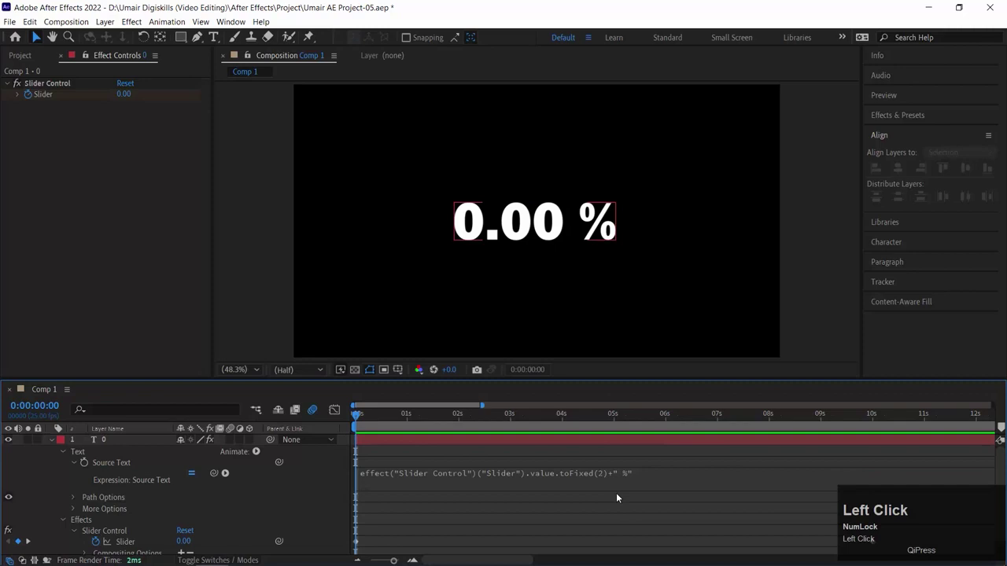
mouse_move(330, 541)
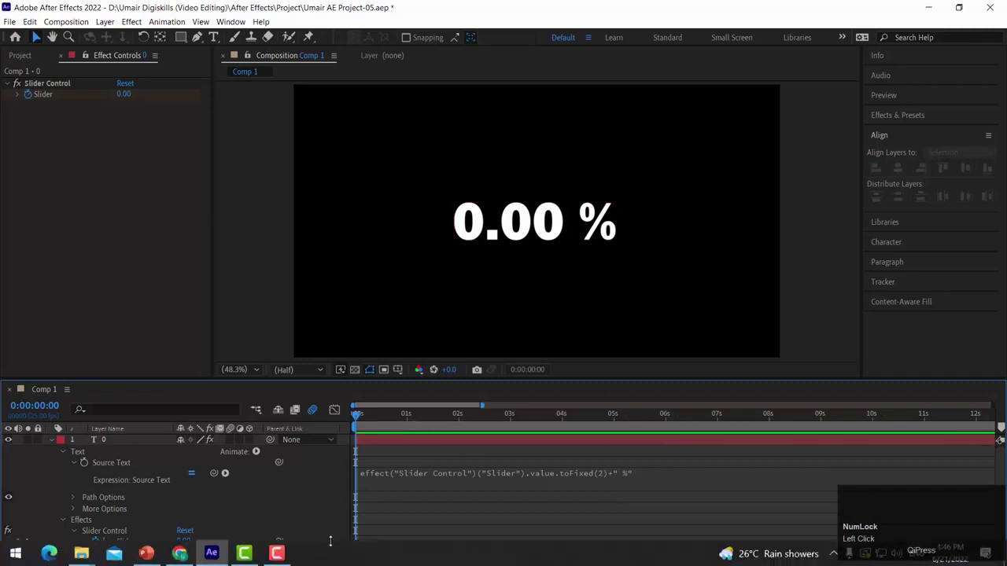
click(49, 441)
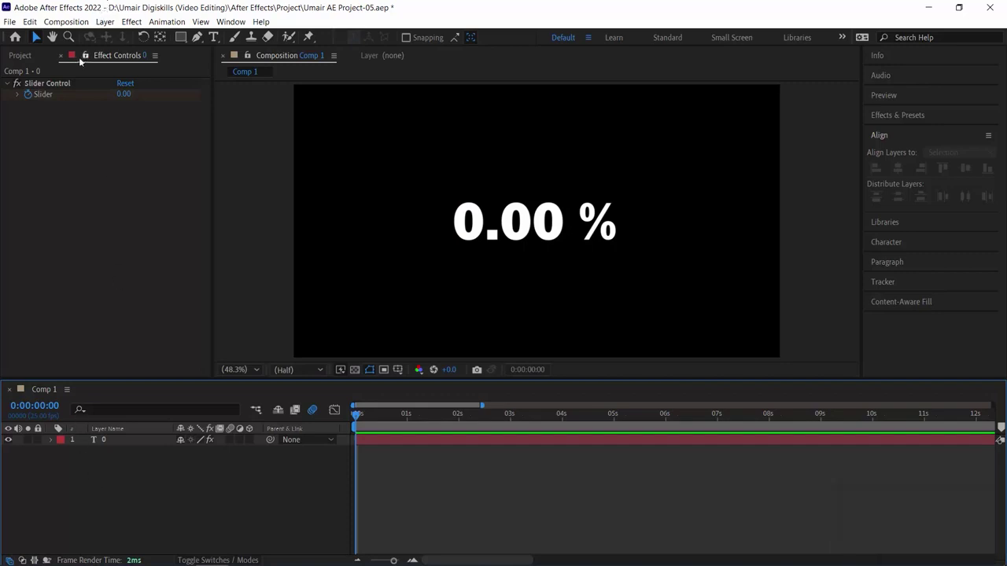
- Draw a blue rectangle shape beside the counter text with the Rectangle tool and return to the Selection tool
click(180, 37)
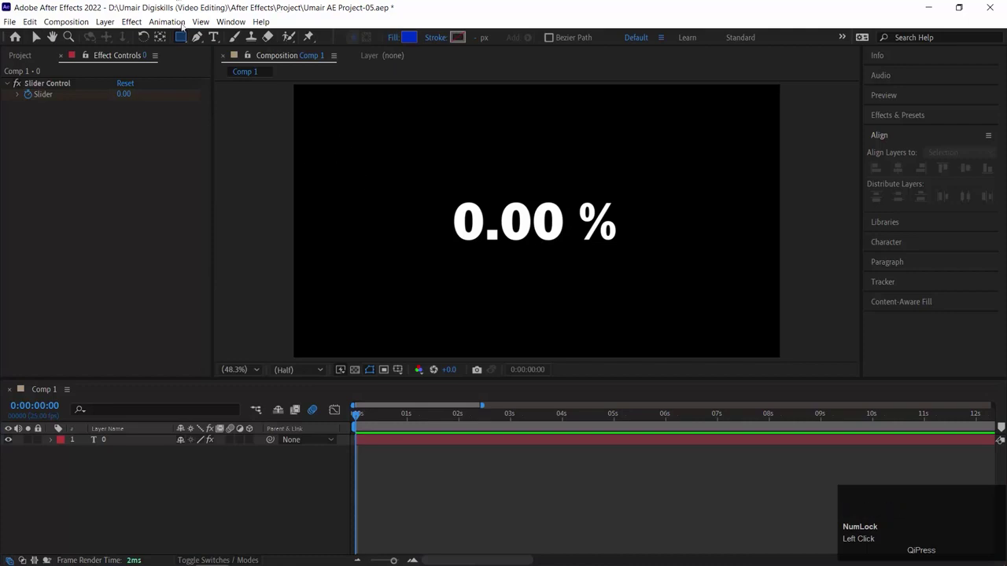
mouse_move(313, 172)
mouse_down()
mouse_move(335, 193)
mouse_move(406, 225)
mouse_move(427, 285)
mouse_move(438, 219)
mouse_up()
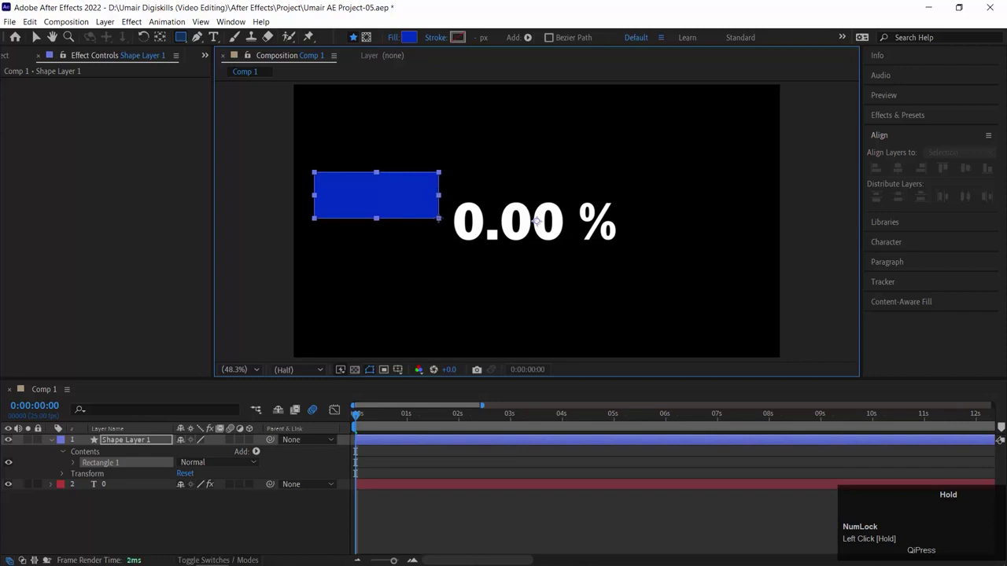
key(v)
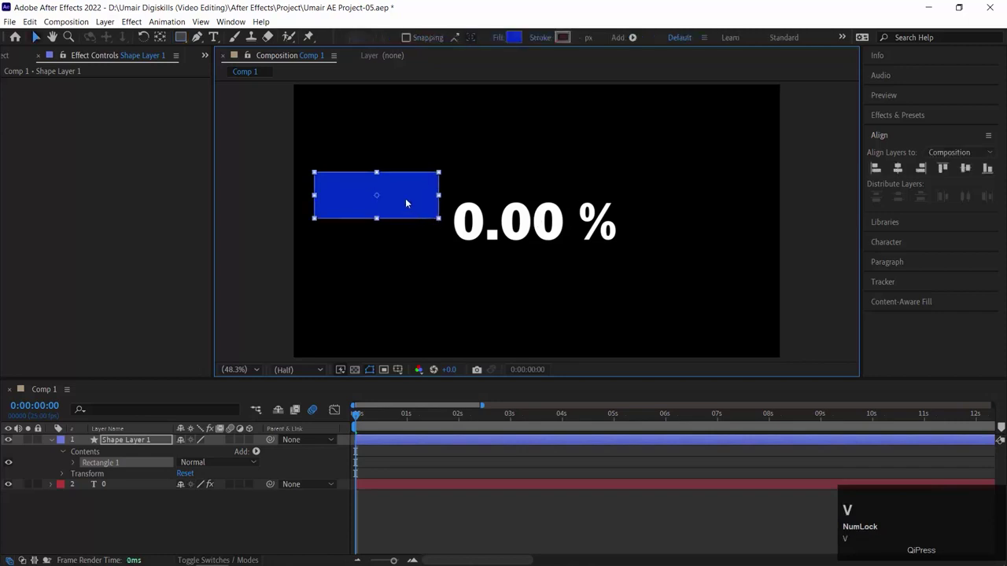
- Move the blue rectangle over the counter, enlarge it, and place its shape layer below the text layer
drag(406, 203, 537, 228)
mouse_move(569, 199)
mouse_down()
mouse_move(594, 196)
mouse_move(586, 192)
mouse_up()
key(ctrl+z)
mouse_move(546, 230)
mouse_down()
mouse_move(583, 229)
mouse_move(565, 229)
mouse_up()
drag(604, 190, 623, 194)
drag(105, 441, 115, 490)
- At 0:00:10:23, center the rectangle in the composition and shift it slightly right so it frames the counter text
drag(369, 413, 920, 413)
drag(641, 230, 655, 179)
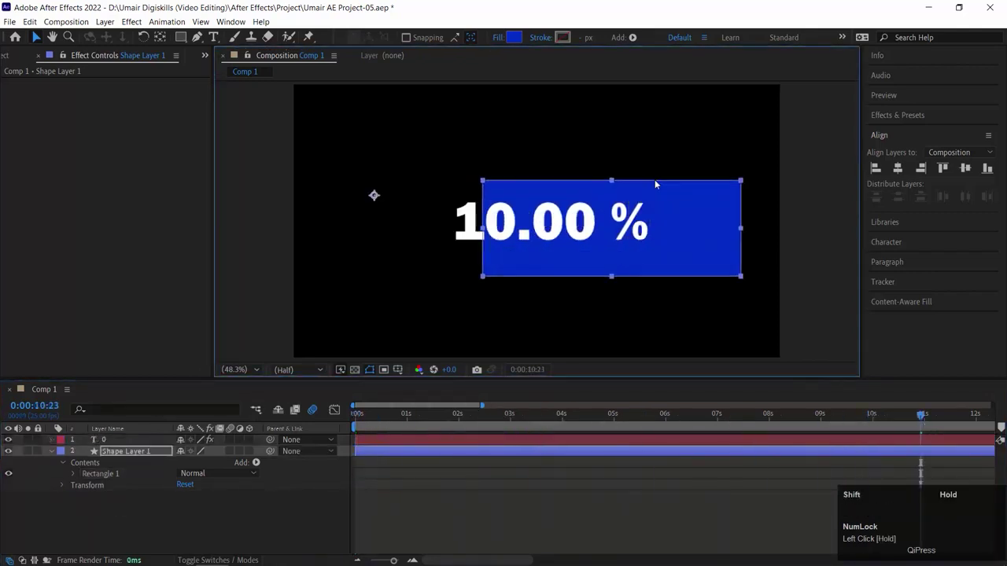
click(897, 168)
click(966, 169)
drag(594, 260, 606, 260)
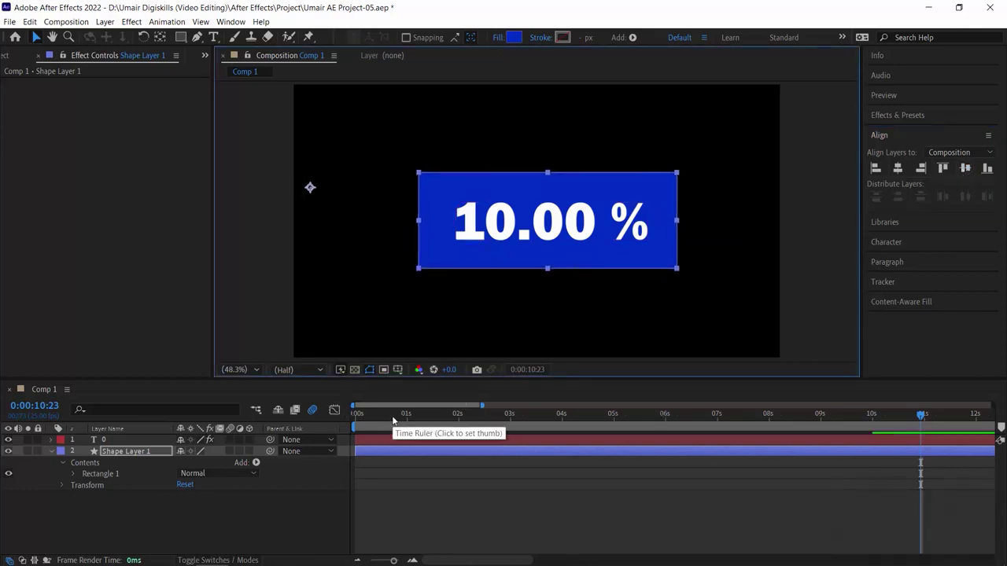
- Preview from 0:00:00:00 to 0:00:00:24 with the rectangle's Fill 1 properties expanded in the shape layer
drag(393, 412, 355, 414)
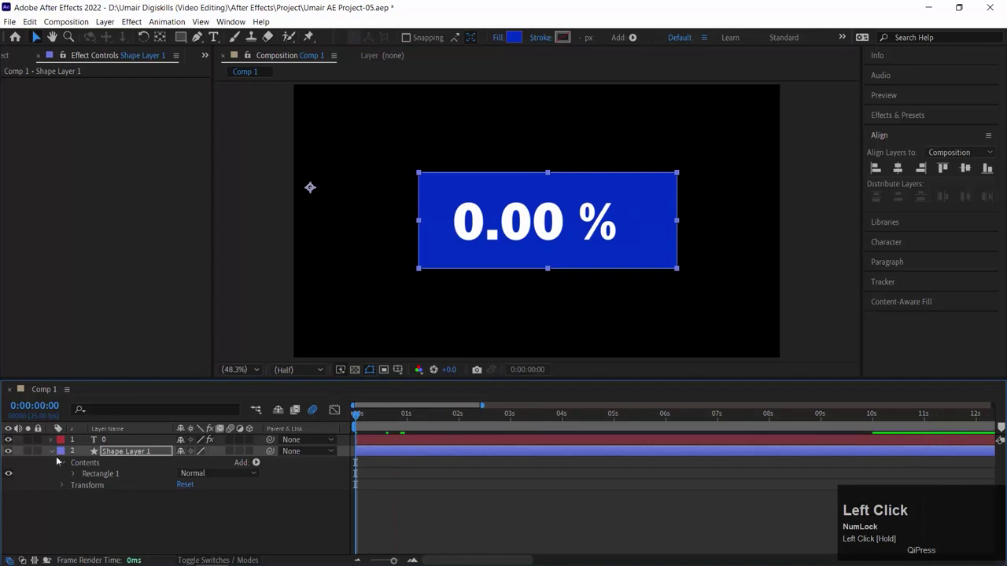
click(73, 473)
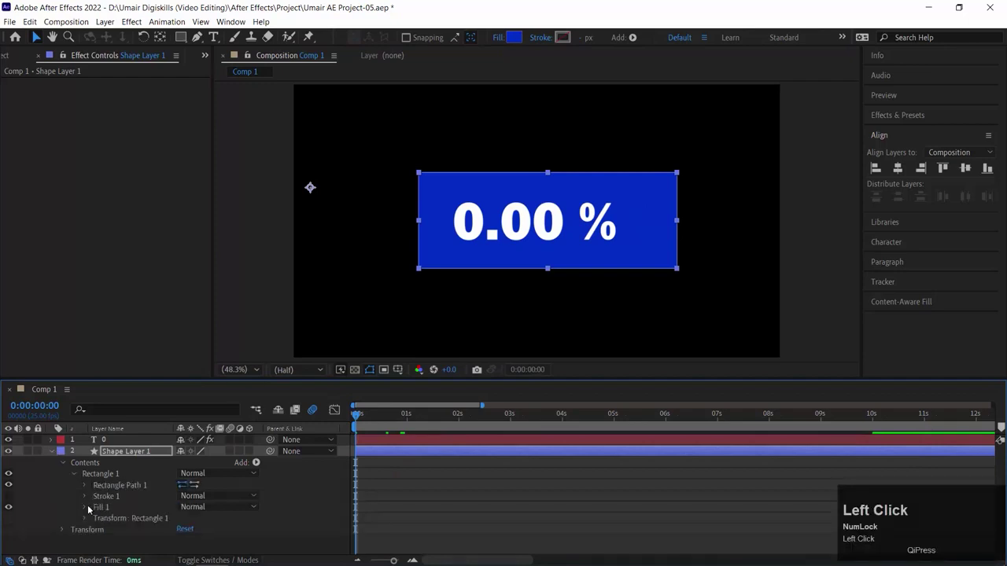
click(85, 507)
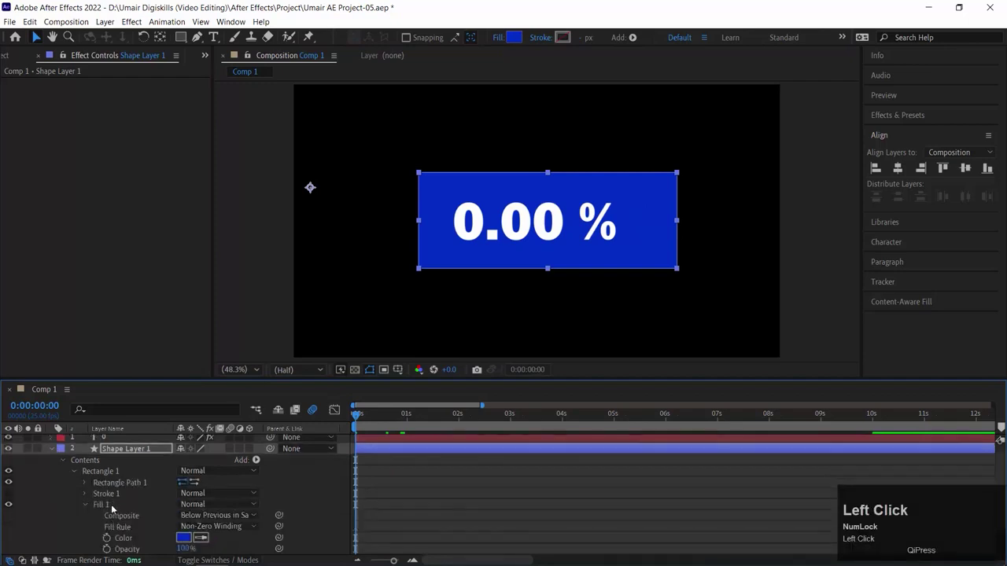
scroll(111, 516, down, 1)
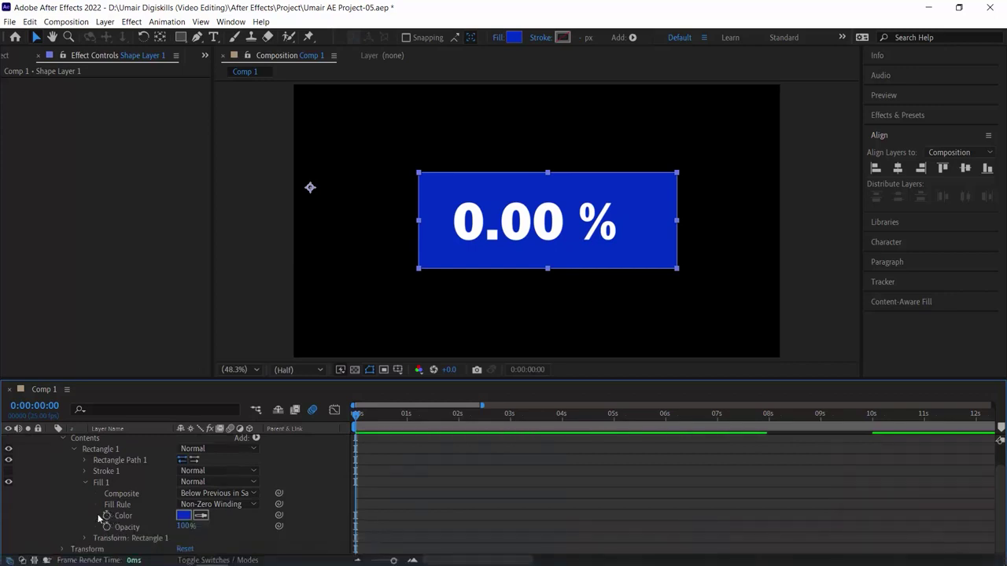
key(space)
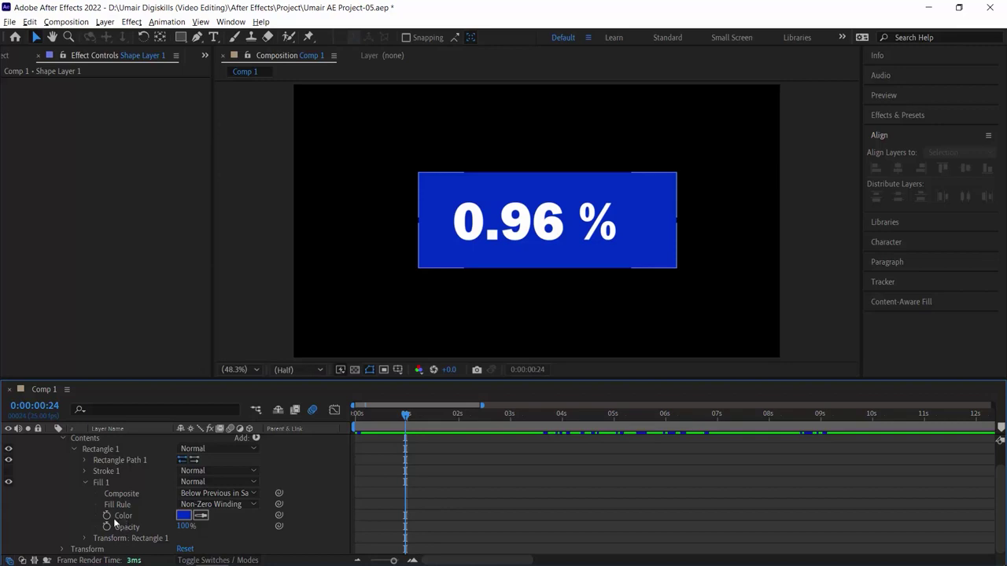
- Add the expression random([1,0,8,12]) to the Color property of the rectangle's Fill 1
key(Num_Lock)
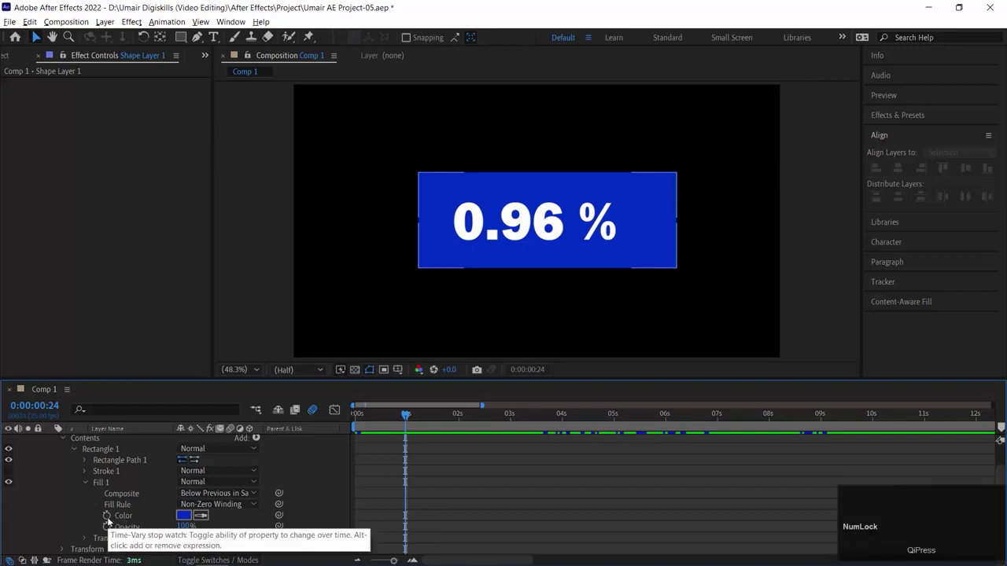
key(alt)
alt+click(107, 517)
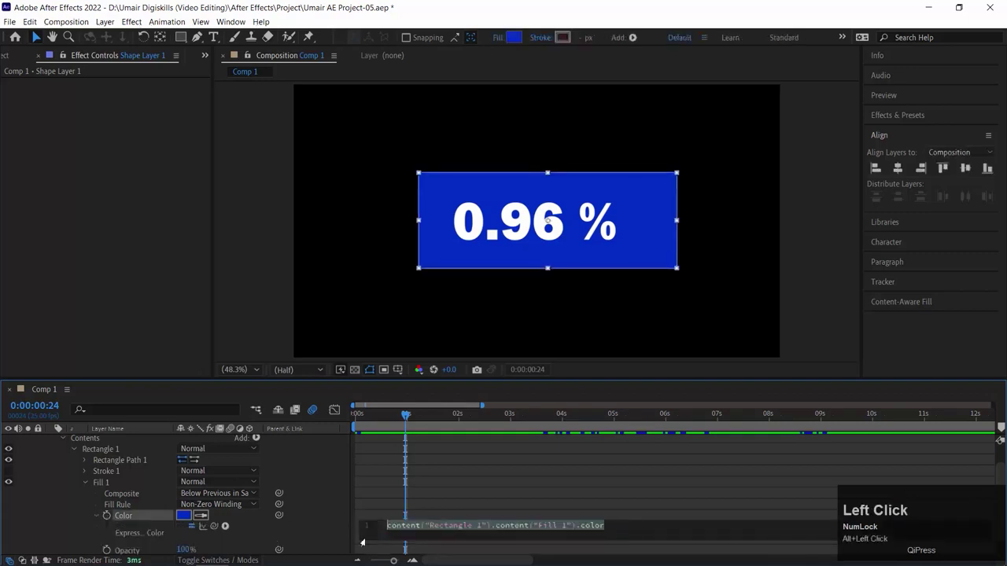
mouse_move(552, 565)
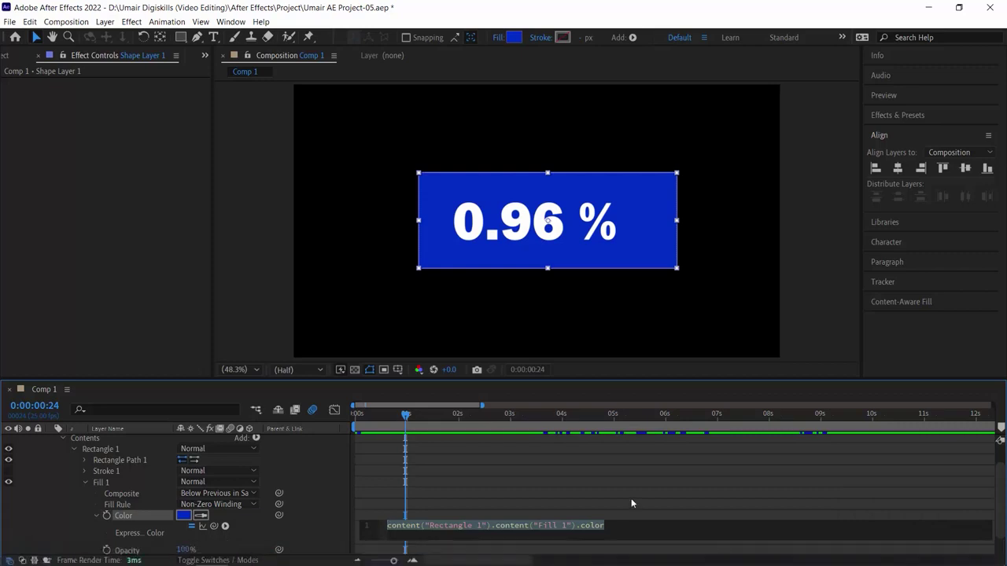
text(rand)
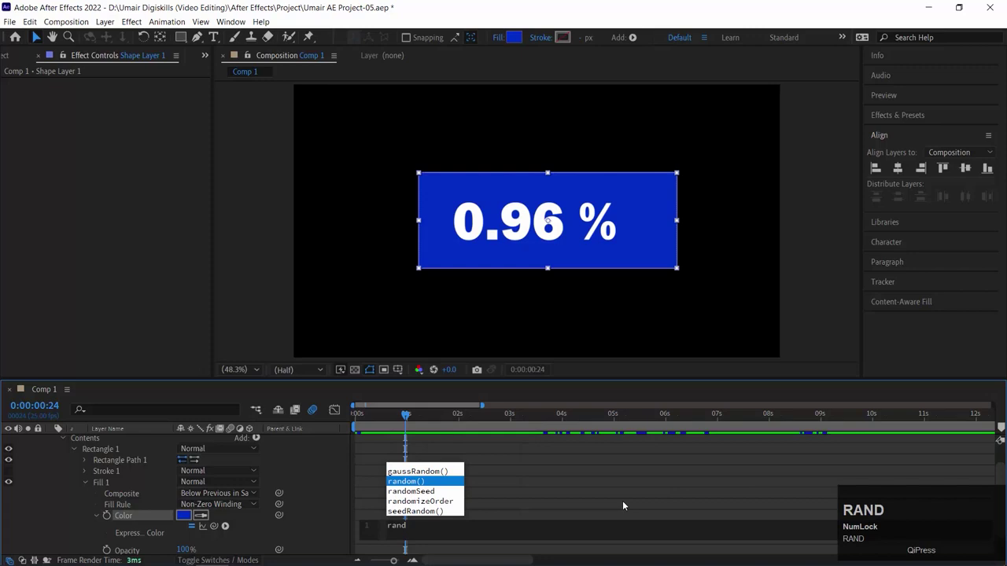
click(419, 481)
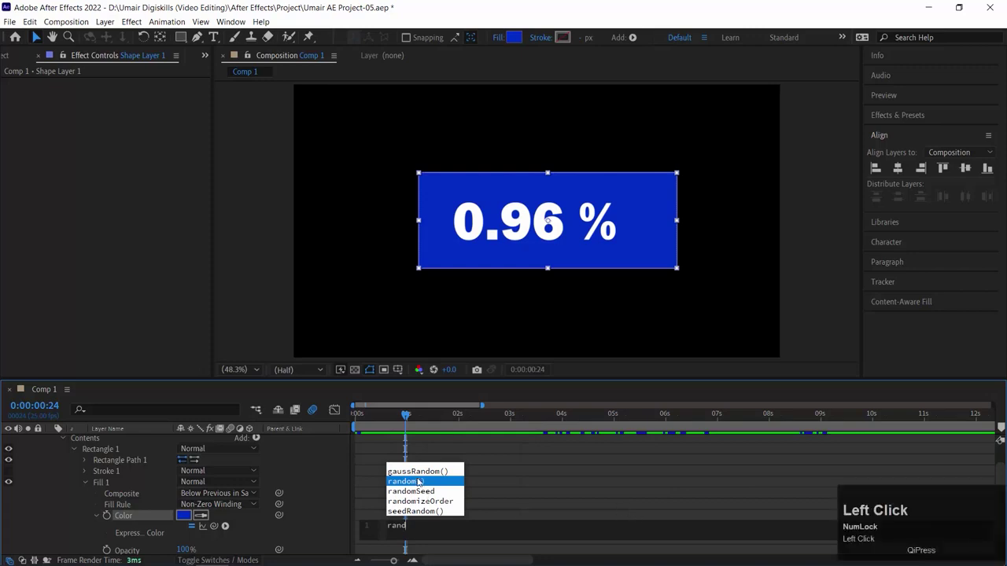
click(409, 486)
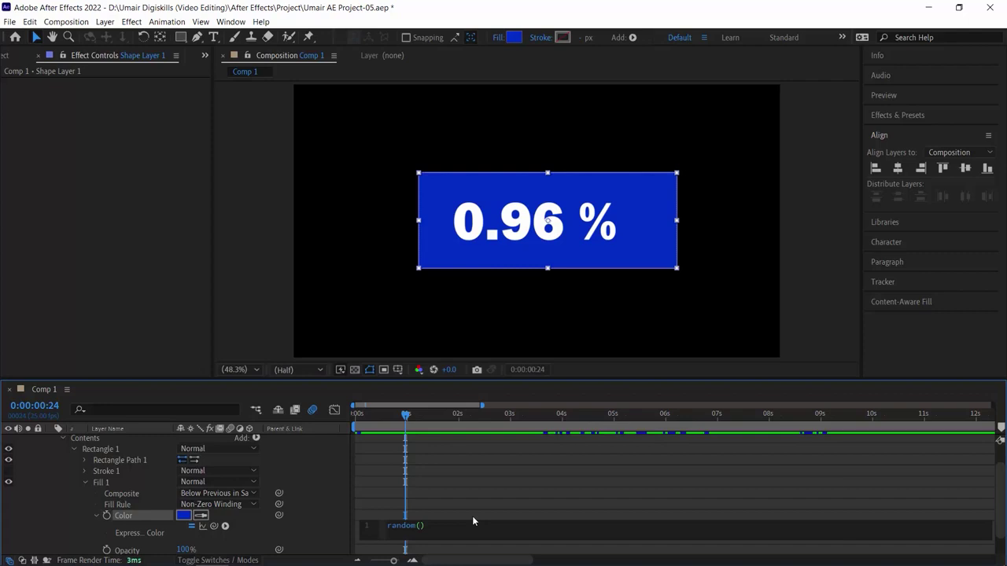
text([)
text(1,0)
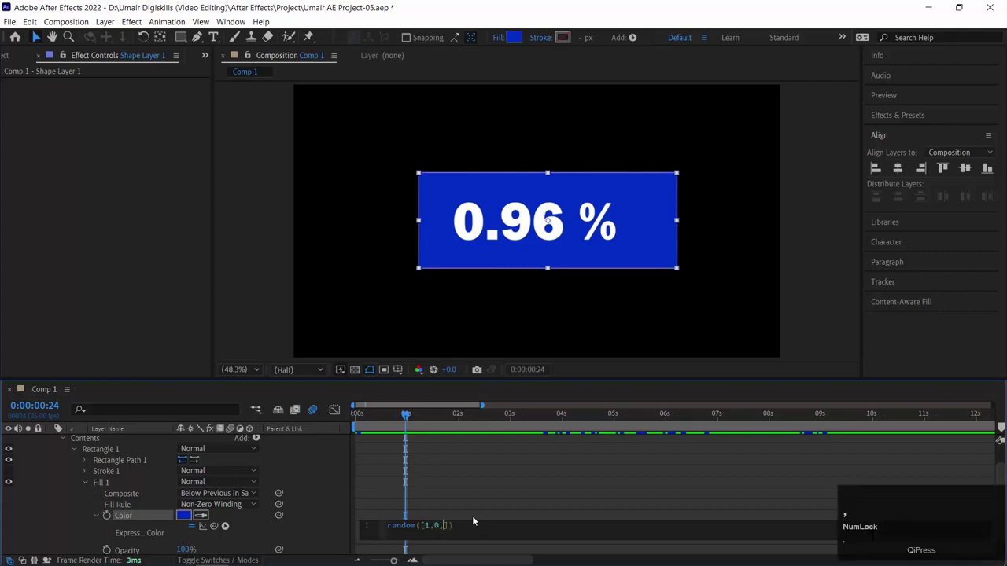
text(,8,12)
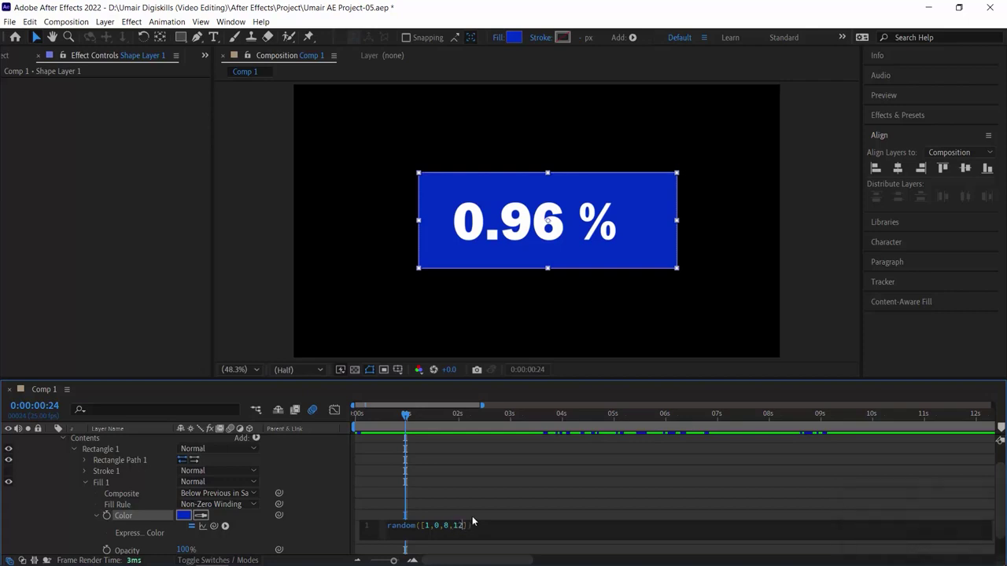
click(484, 505)
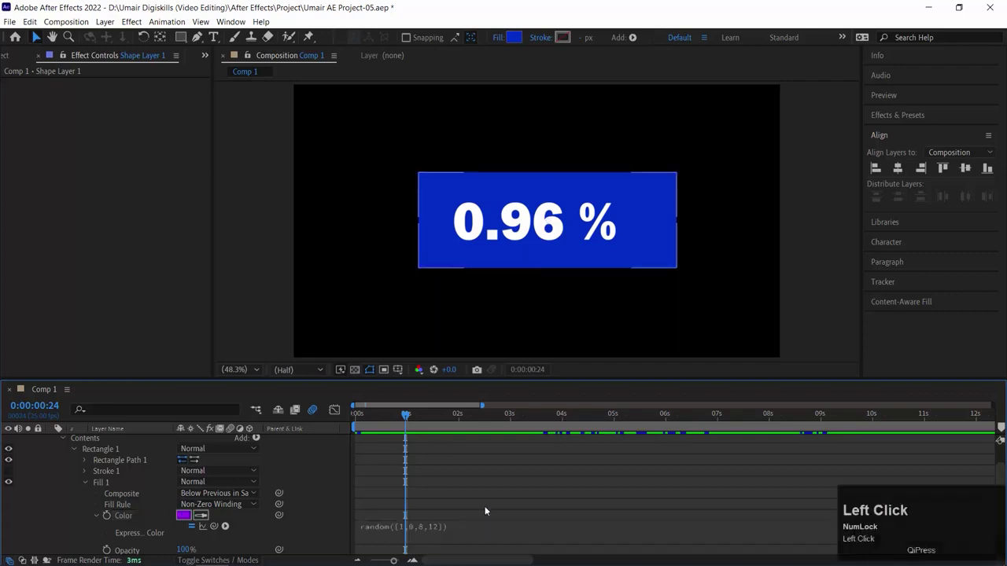
- Preview the random fill color animation from the composition start and stop with the playhead at 0:00:01:03
click(396, 412)
key(space)
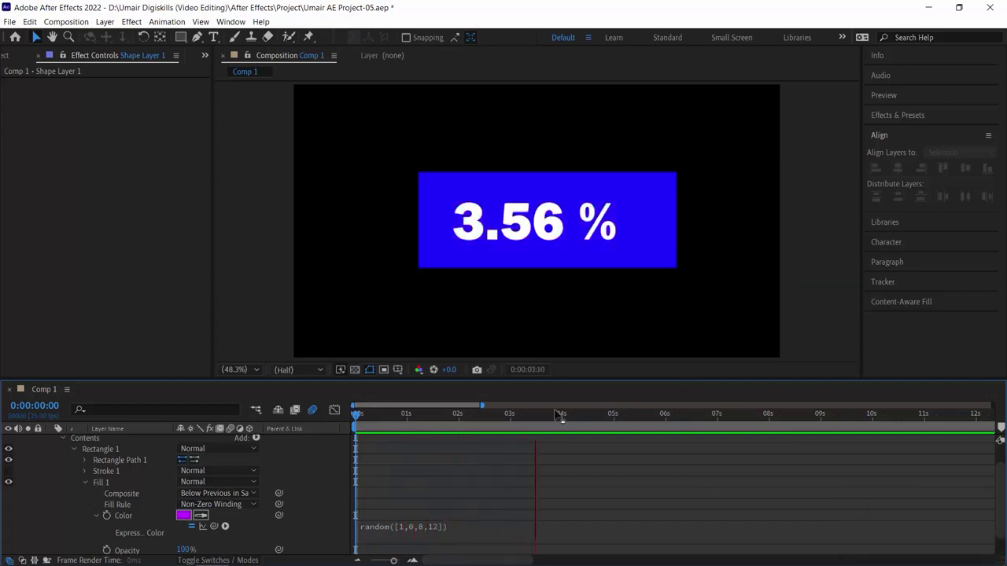
key(space)
click(412, 414)
- Change the rectangle's Fill 1 Color expression to random([6,1,25,12]) and preview the color animation from the composition start
click(409, 529)
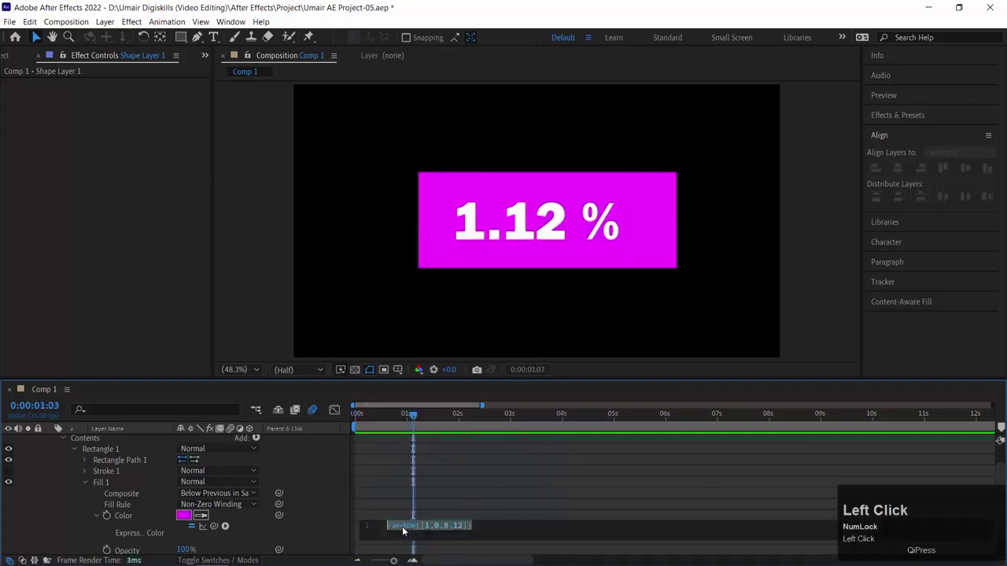
key(BackSpace)
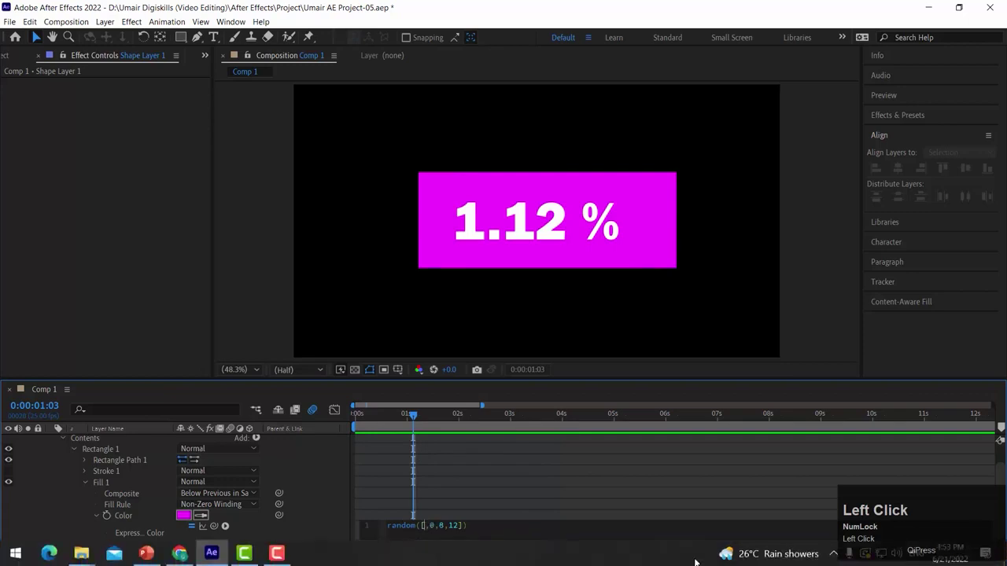
text(6)
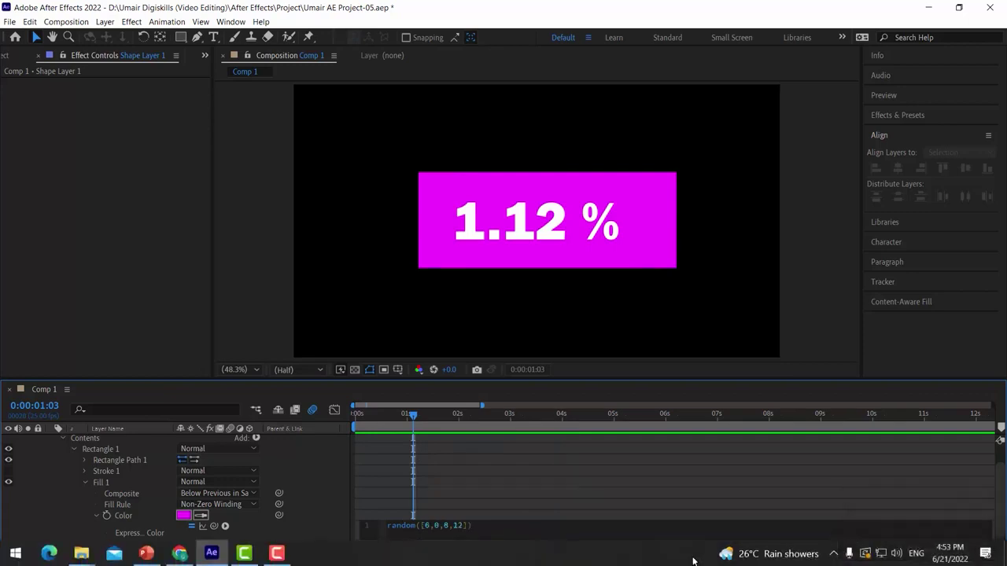
key(Right)
key(Right)
key(shift+Left)
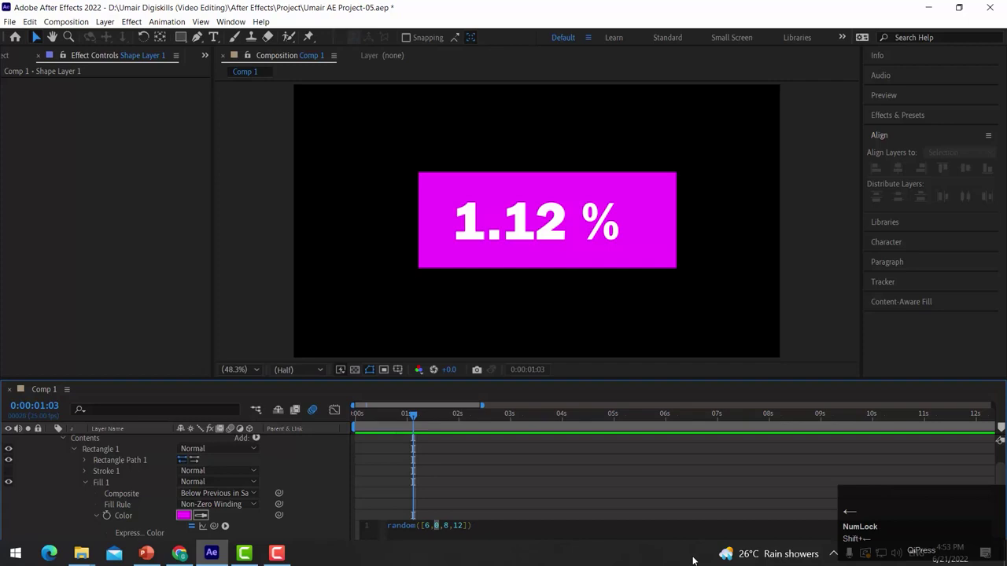
text(1)
key(Right)
key(shift+Right)
text(25)
click(458, 482)
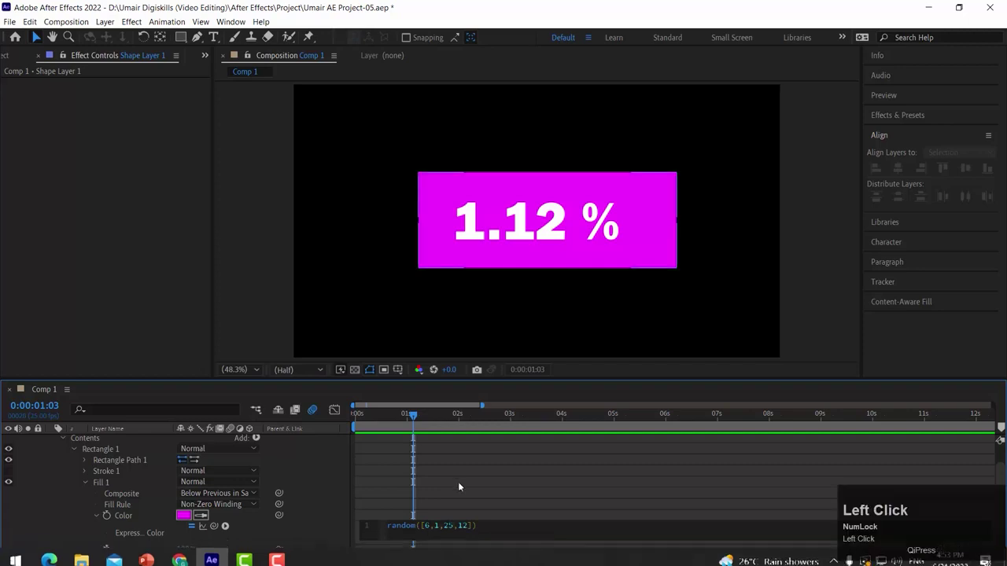
key(space)
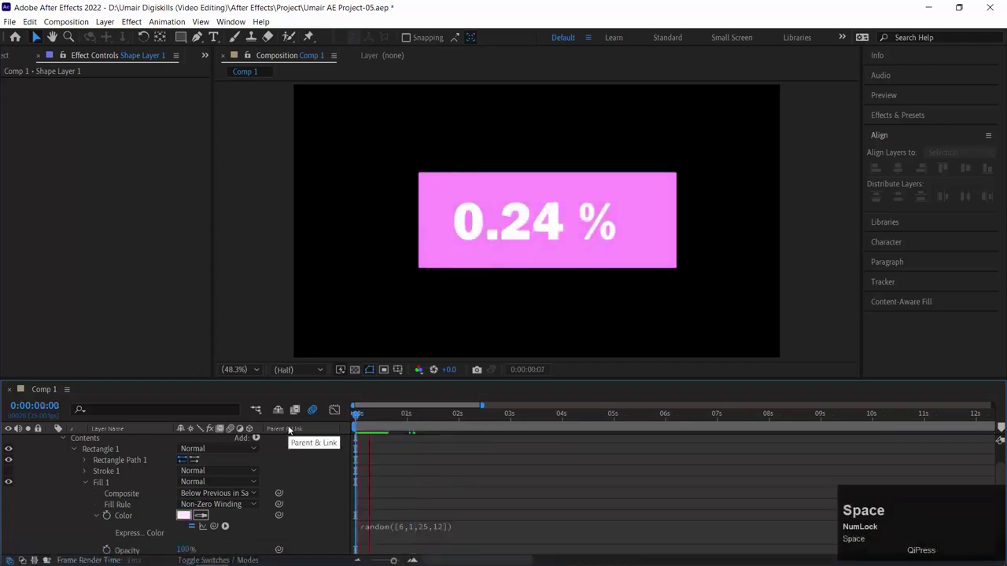
key(space)
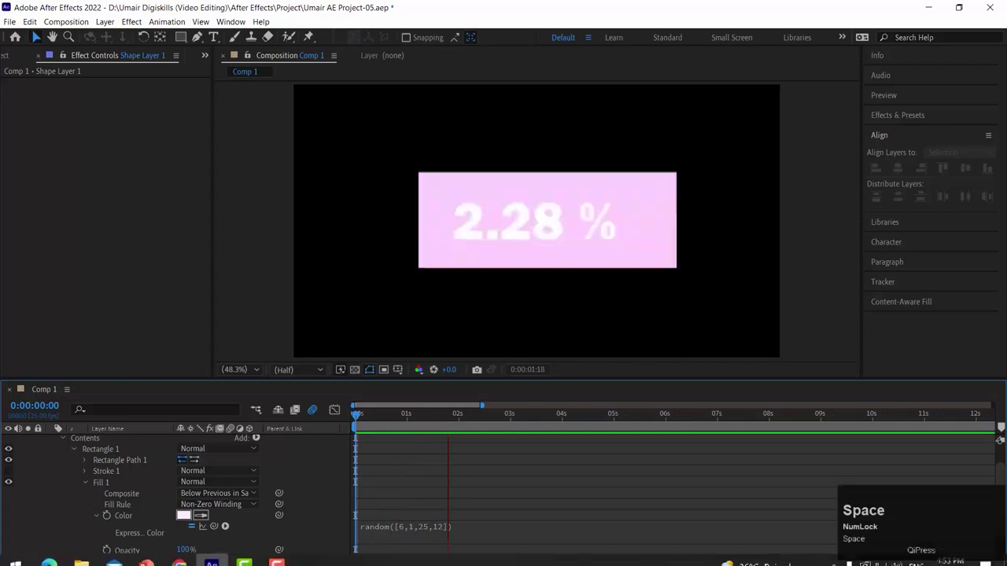
- Set the second value in the Fill 1 Color expression to 5 so it reads random([6,5,25,12])
click(414, 526)
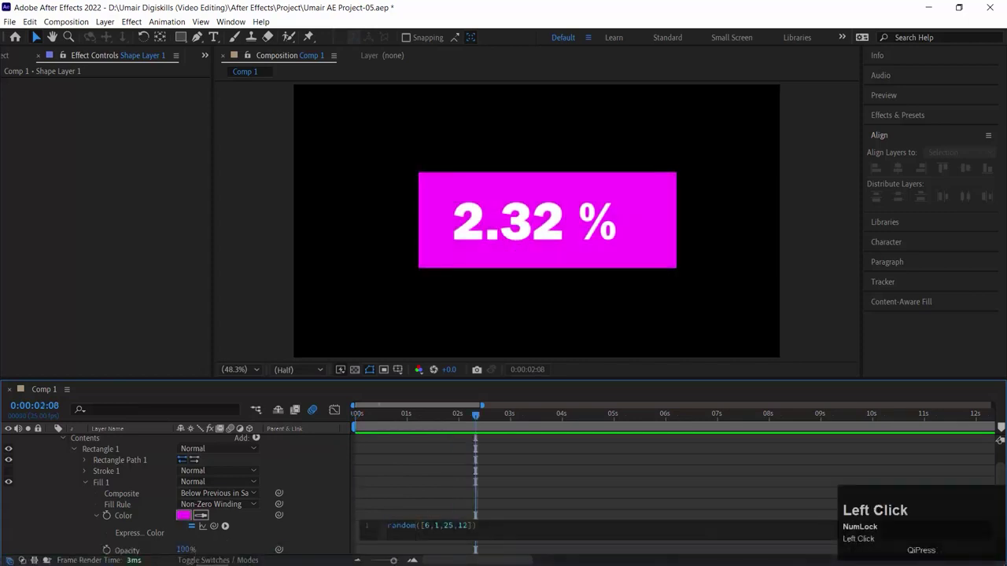
key(shift+Right)
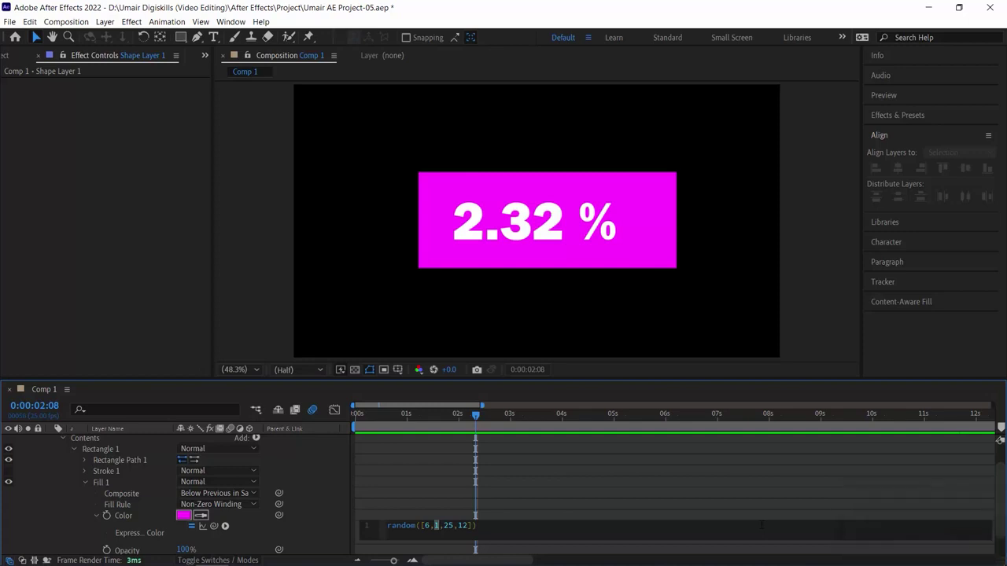
text(5)
- Preview the random fill color animation with the edited expression and return the playhead to 0:00:00:00
click(355, 418)
key(space)
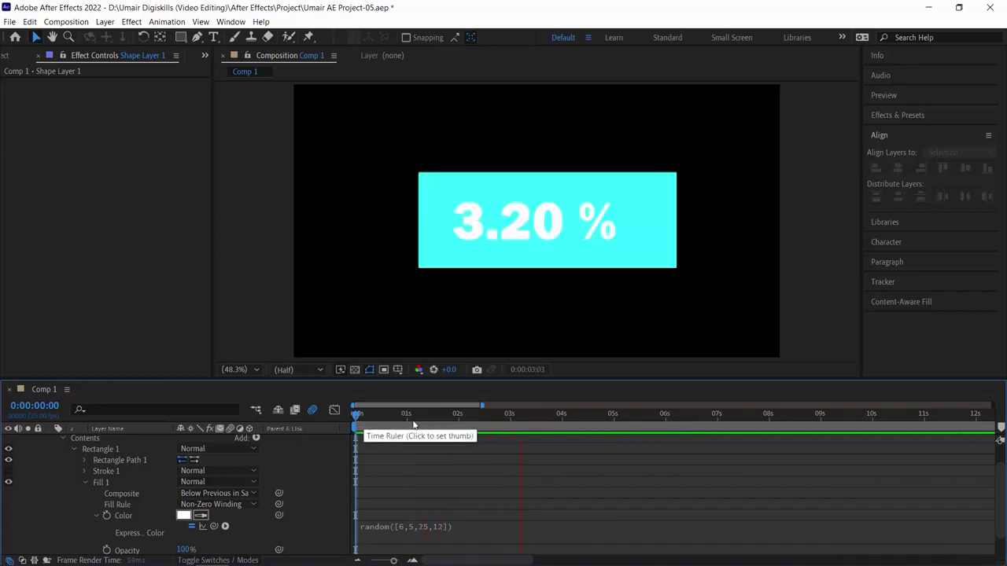
key(space)
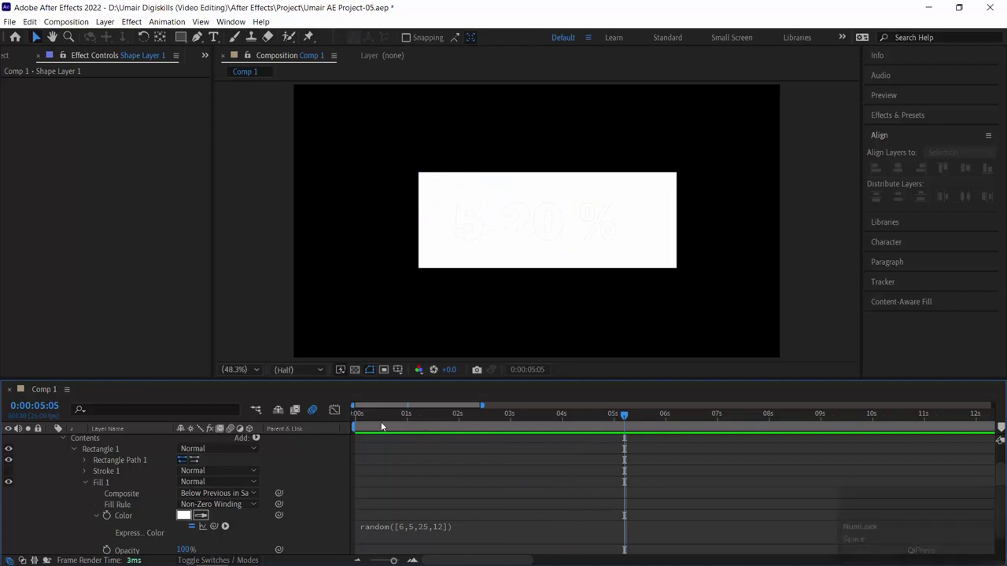
drag(381, 426, 284, 426)
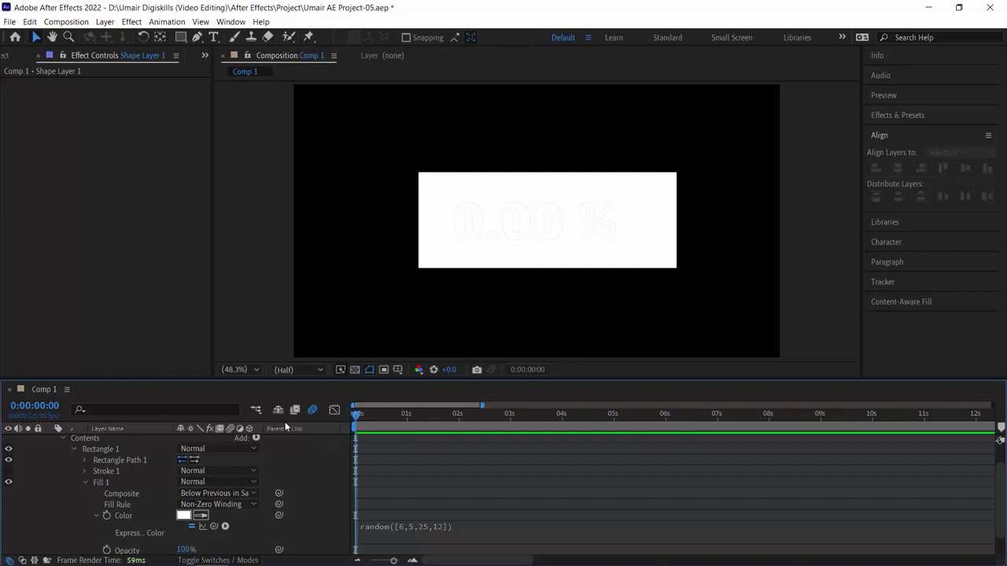
click(298, 448)
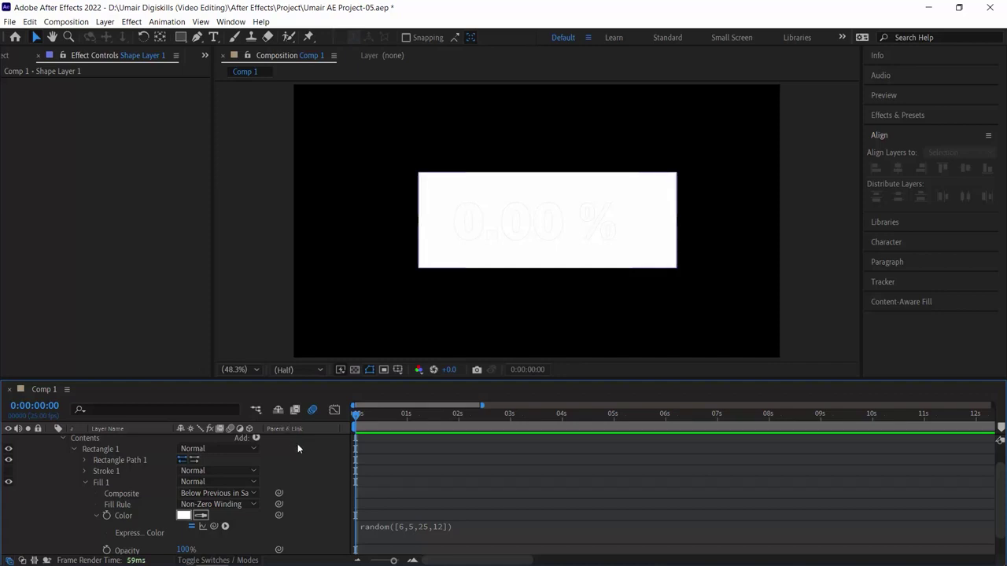